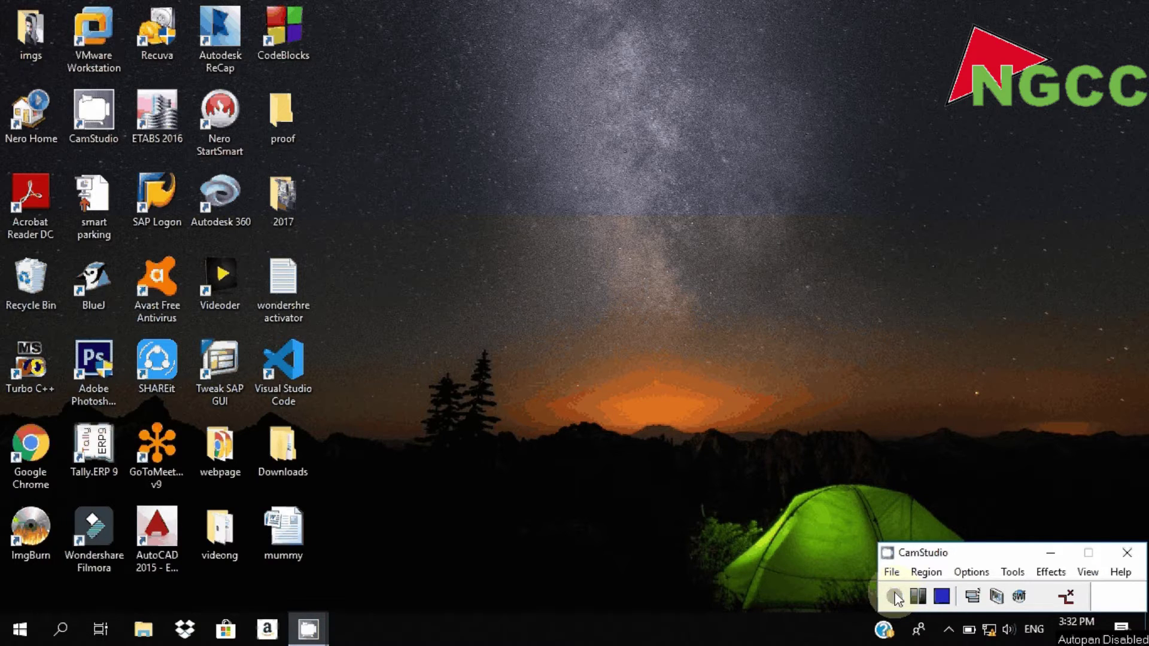
# - Open File Explorer from the taskbar
pyautogui.click(152, 622)
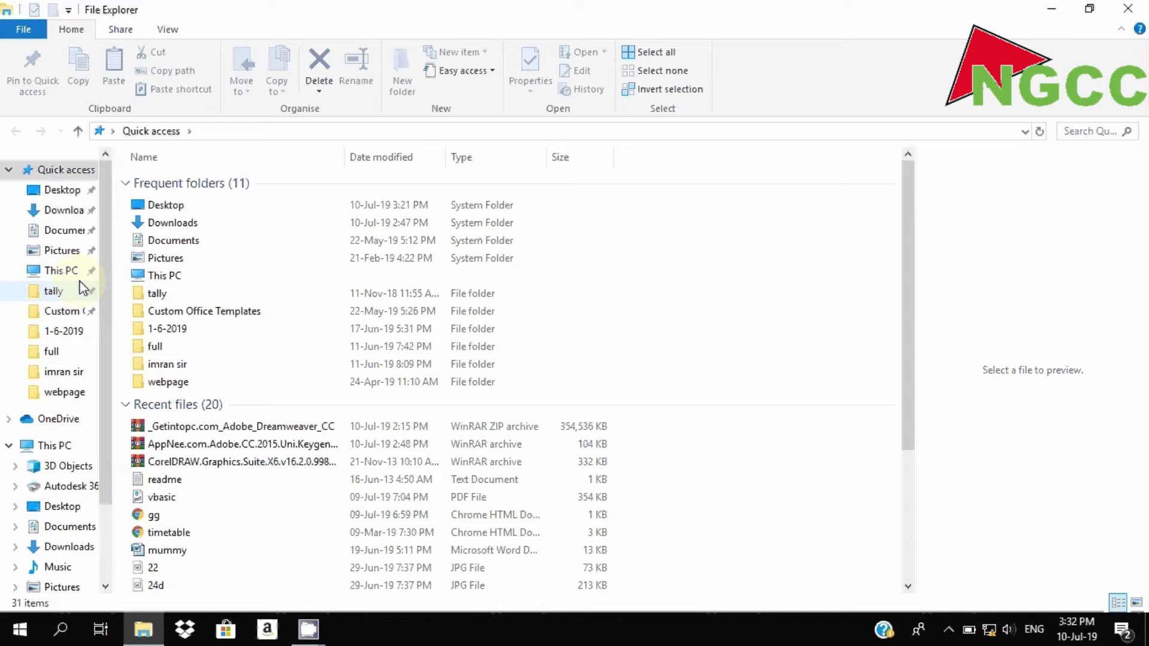
# - Extract the Dreamweaver zip in Downloads > dream weaver setup into the same folder
pyautogui.click(71, 210)
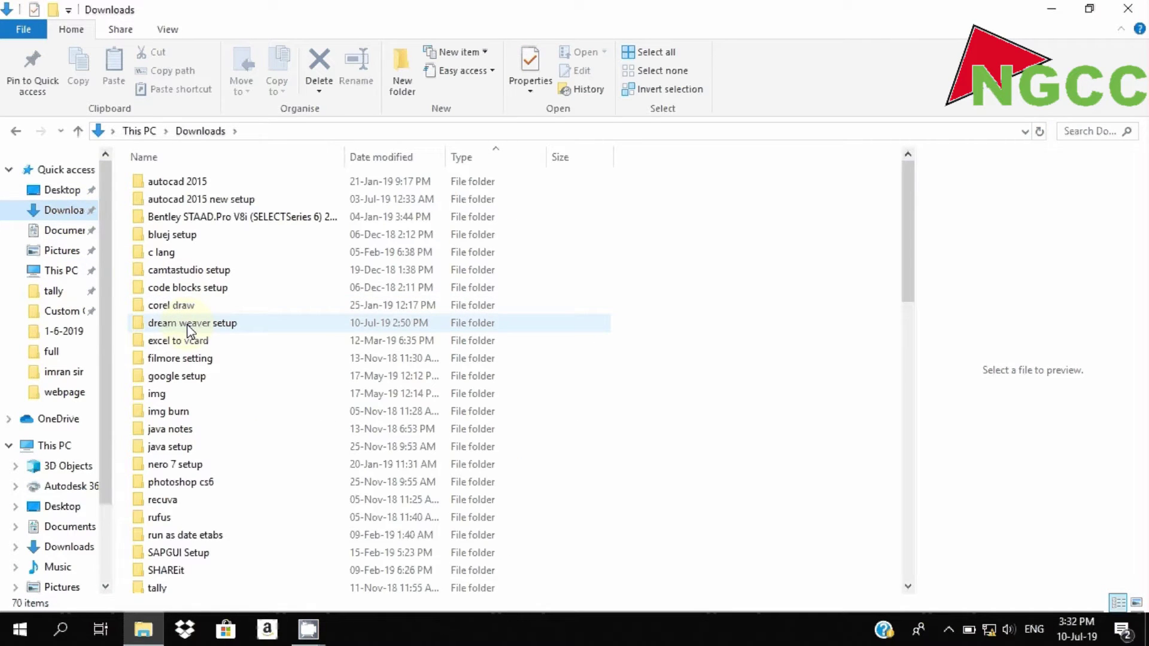
pyautogui.doubleClick(188, 326)
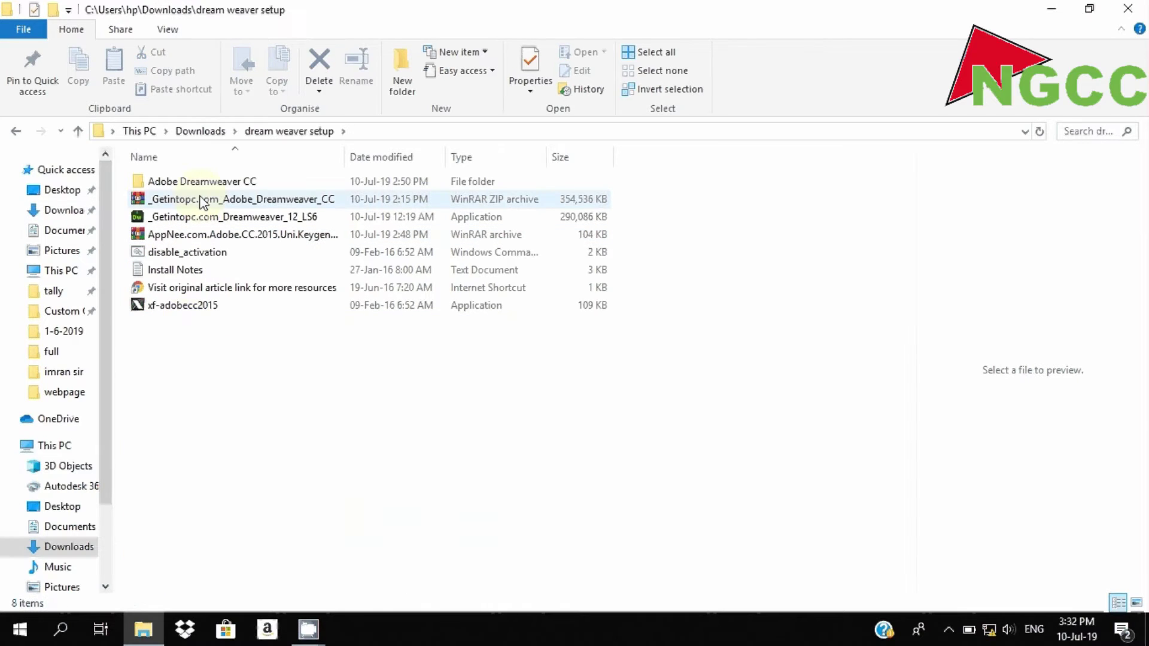
pyautogui.rightClick(200, 196)
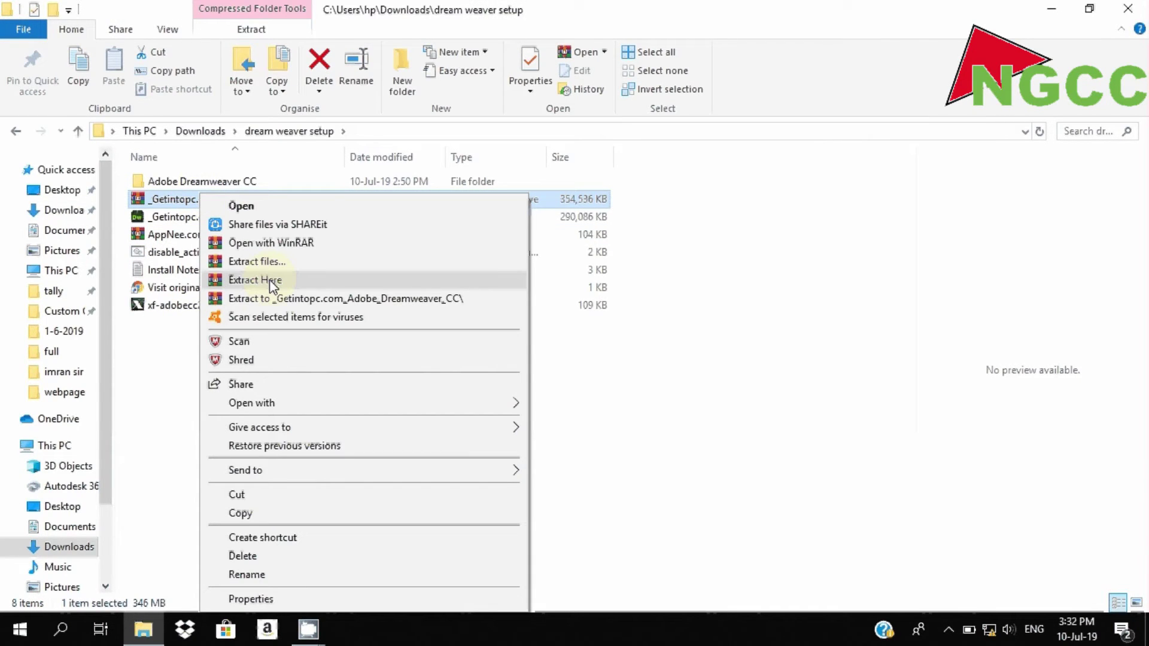
pyautogui.click(184, 326)
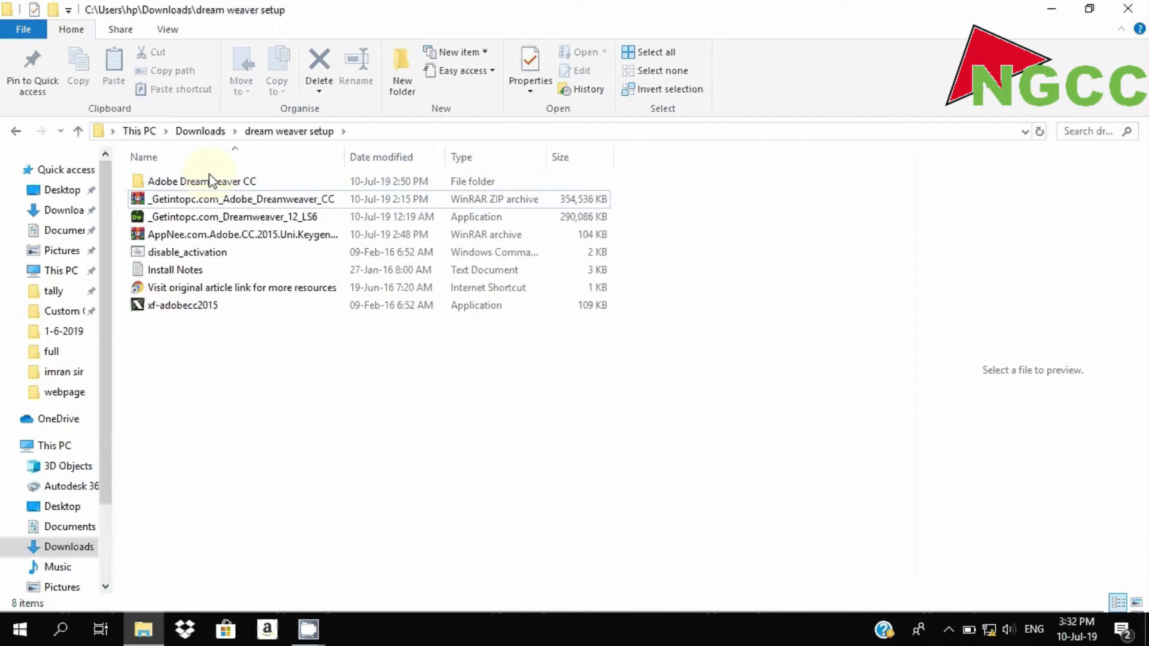
# - Open the extracted Adobe Dreamweaver CC folder and select the Set-up application
pyautogui.click(210, 189)
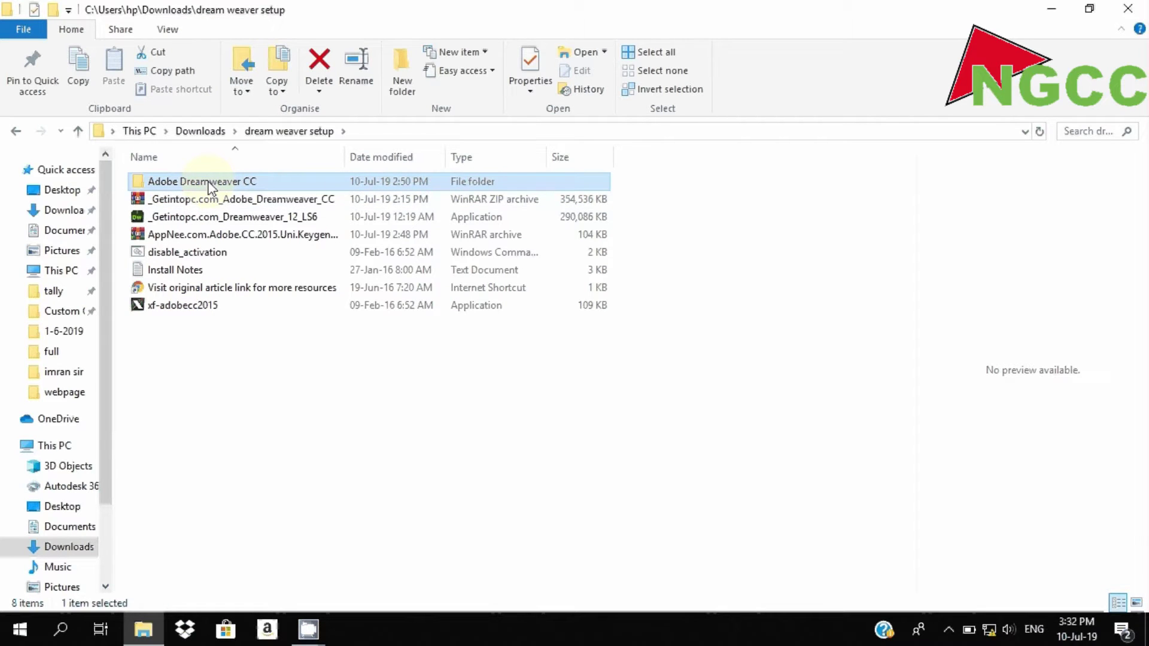
pyautogui.doubleClick(210, 189)
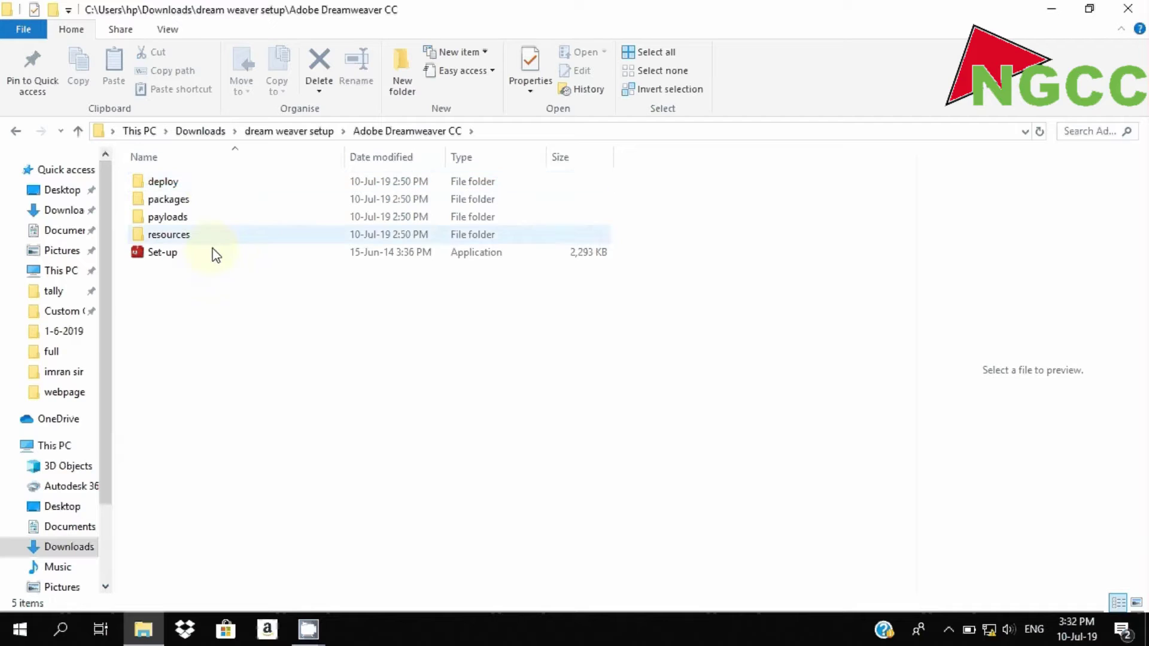
pyautogui.click(214, 263)
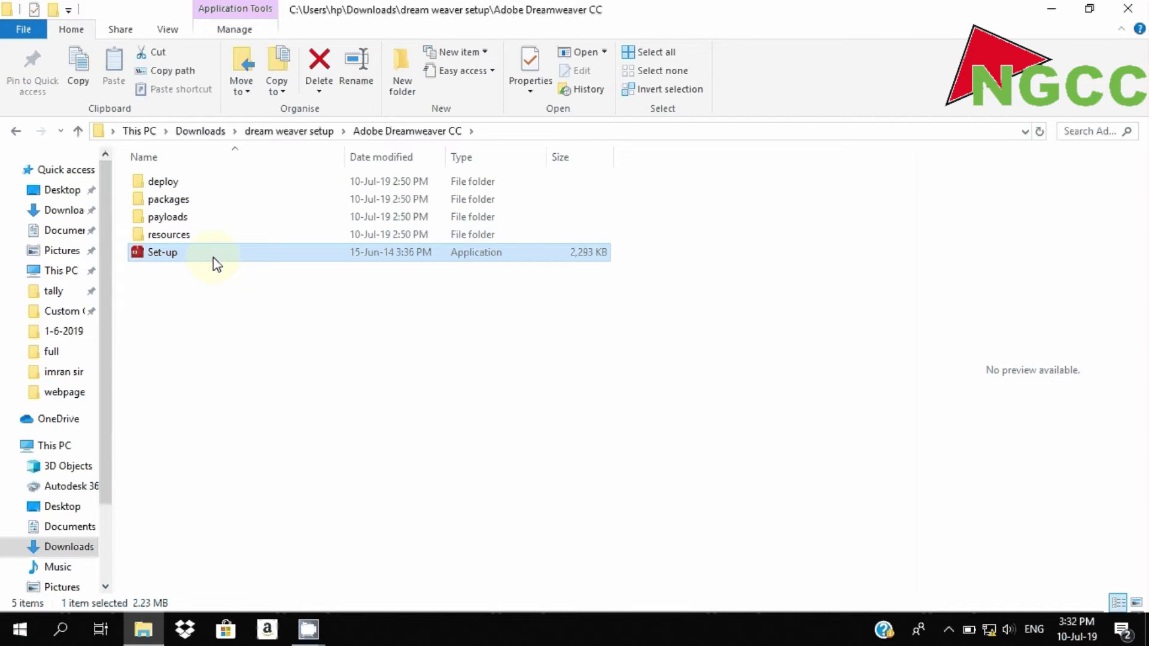
# - Run Set-up to bring up the Dreamweaver CC installer's Welcome screen
pyautogui.doubleClick(217, 264)
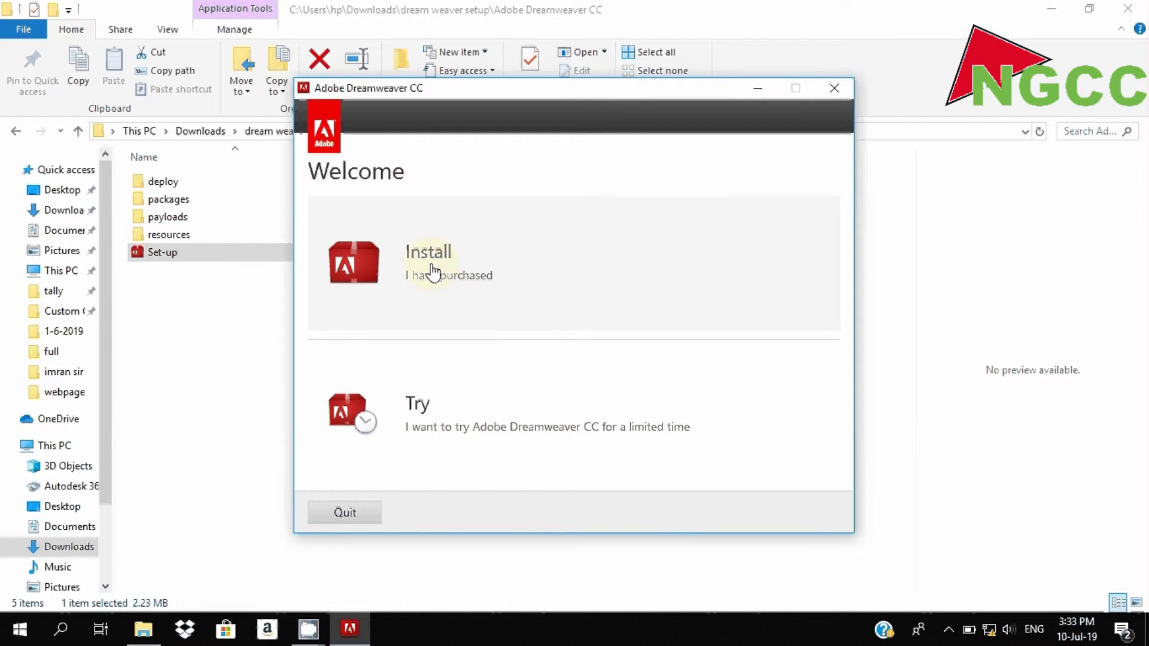
# - Choose Install, postpone sign-in with Connect Later, and accept the license agreement
pyautogui.click(434, 272)
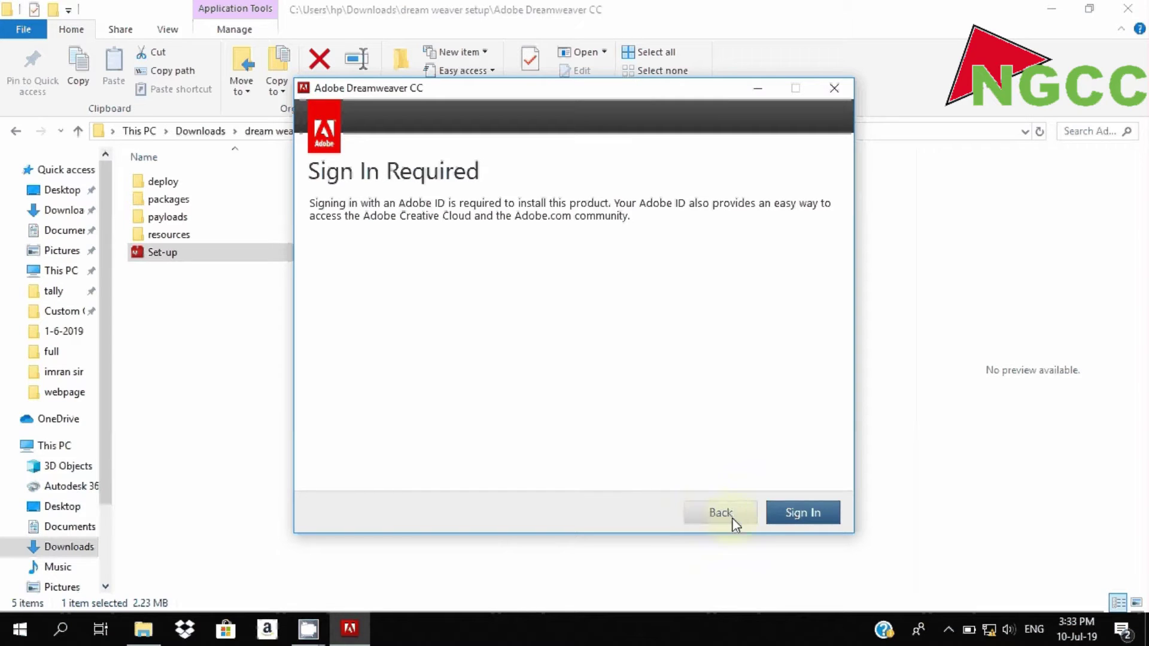
pyautogui.click(788, 517)
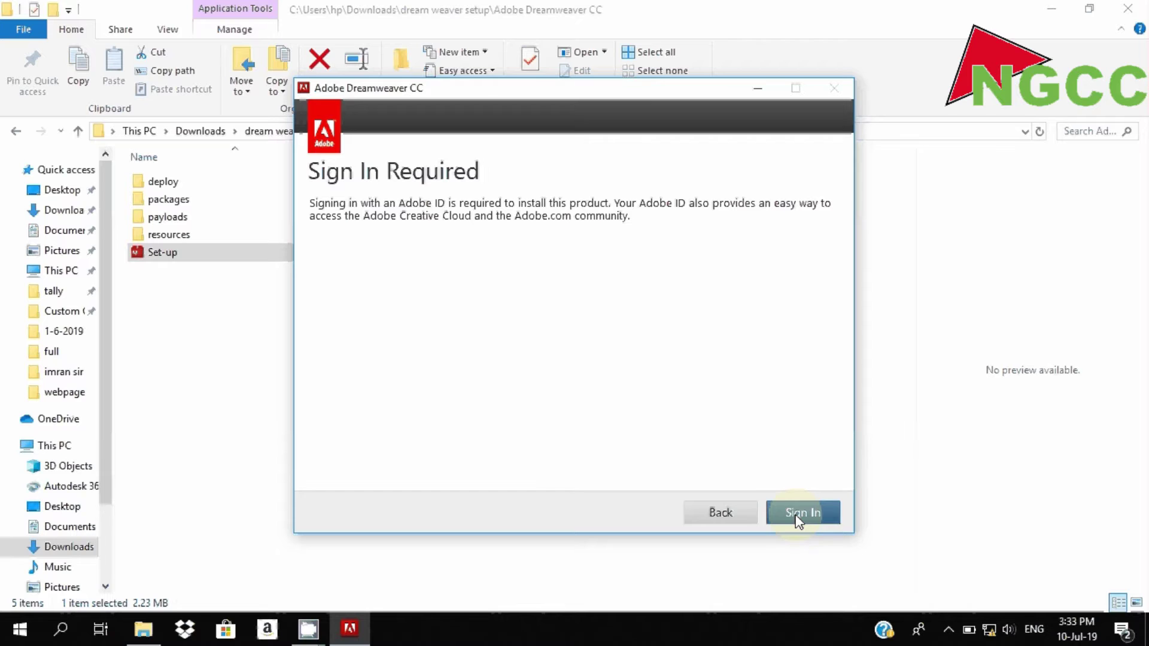
pyautogui.click(745, 516)
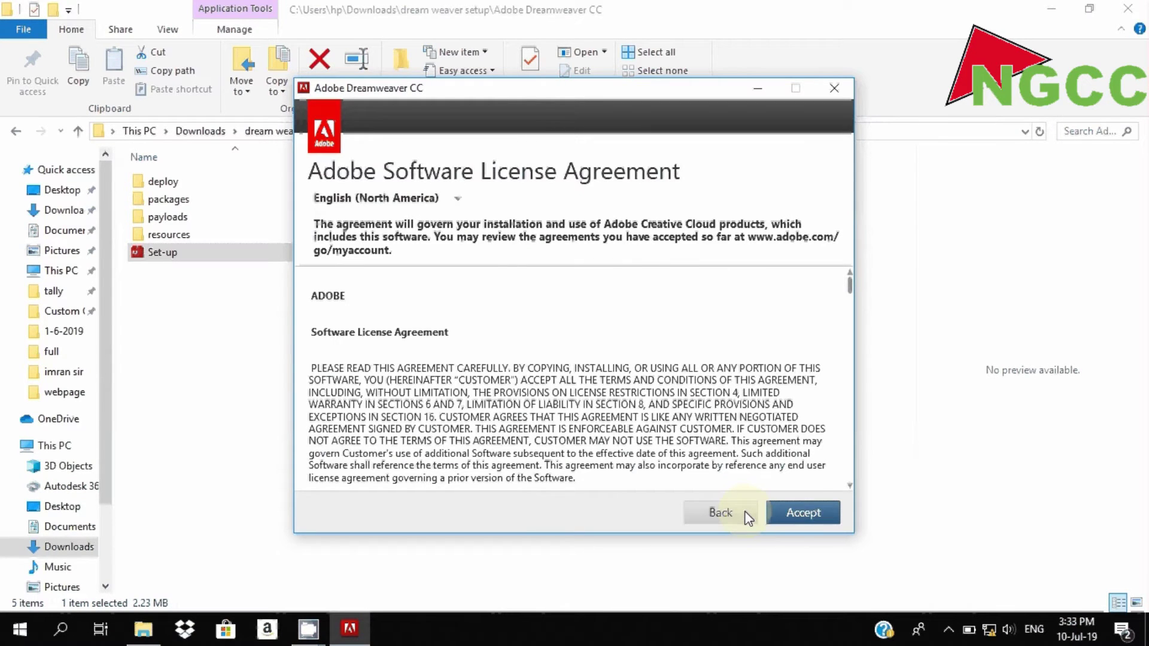
pyautogui.click(804, 513)
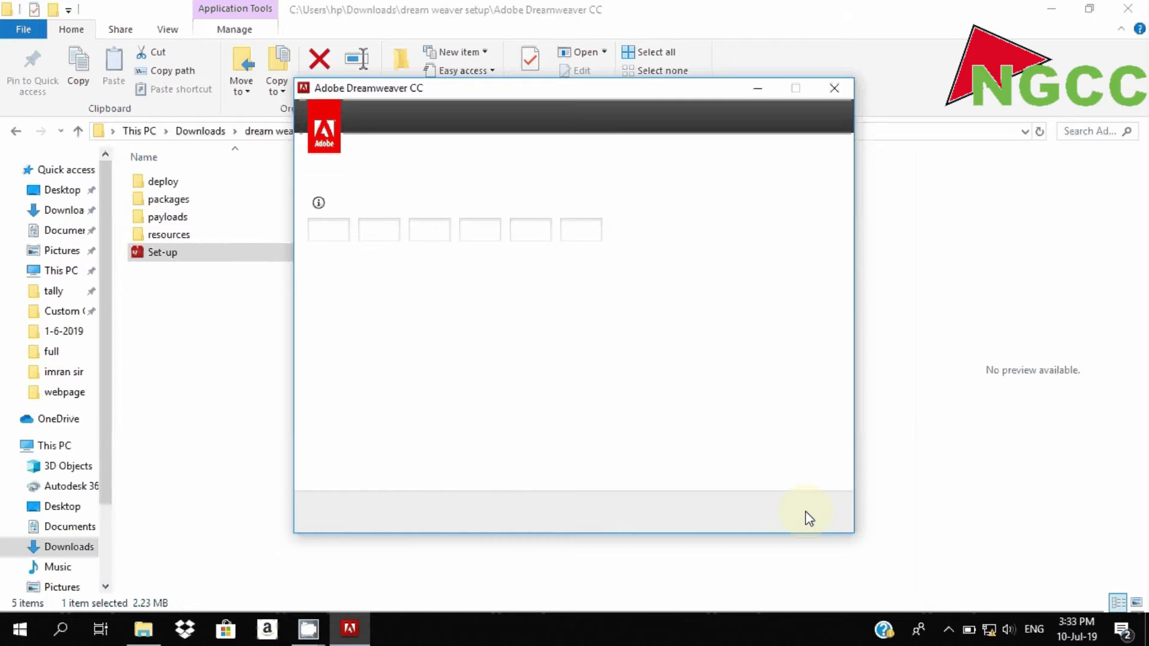
# - Enter the serial number and continue without internet validation to the Options page
pyautogui.write('1')
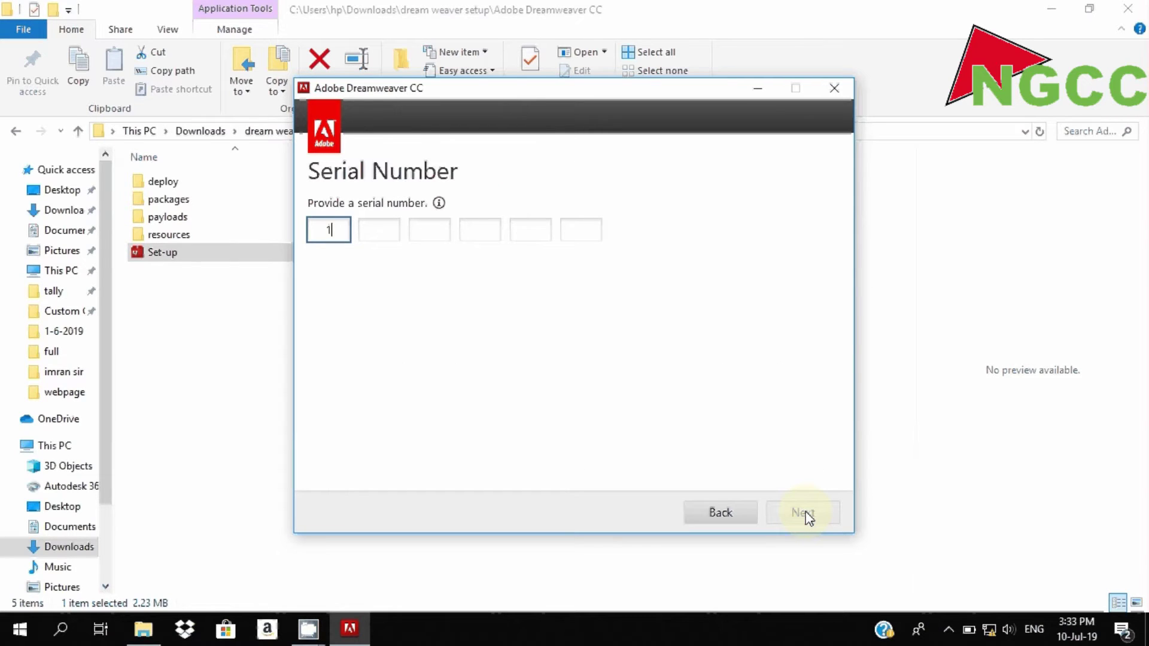
pyautogui.write('111')
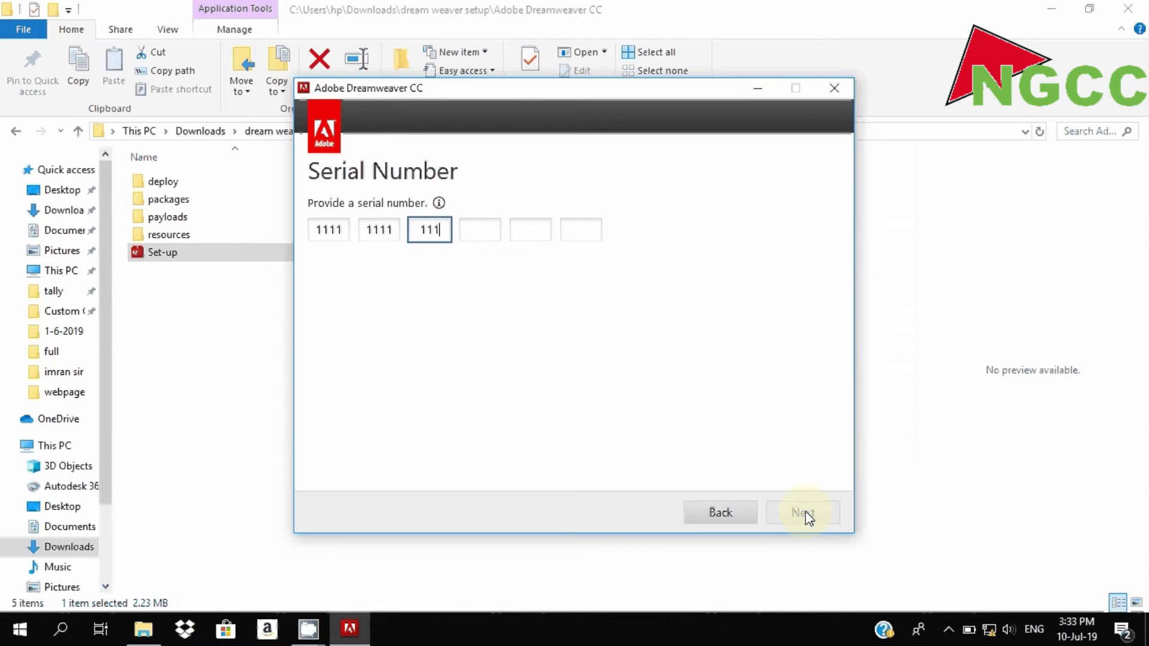
pyautogui.write('1111111111111111111')
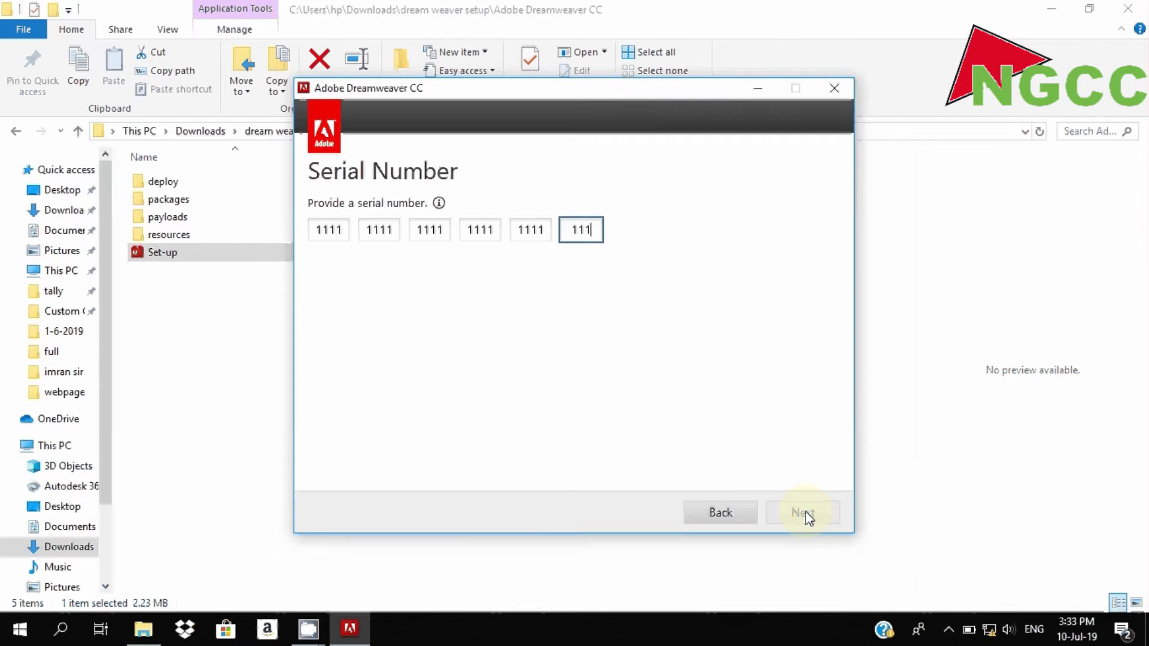
pyautogui.write('1')
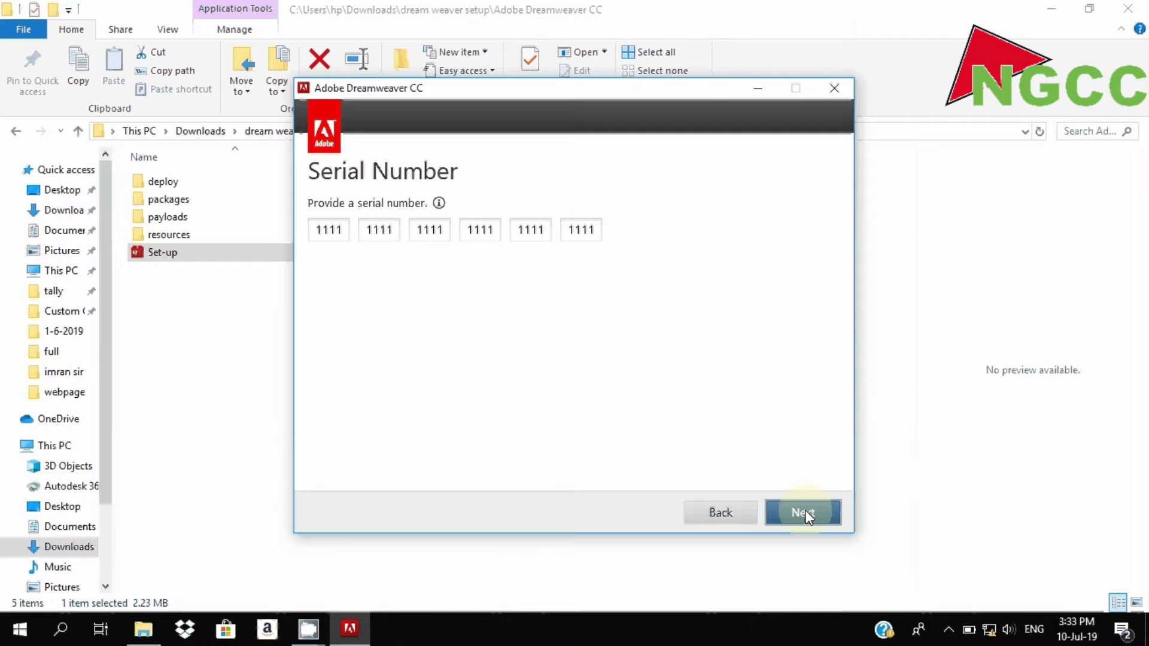
pyautogui.click(806, 514)
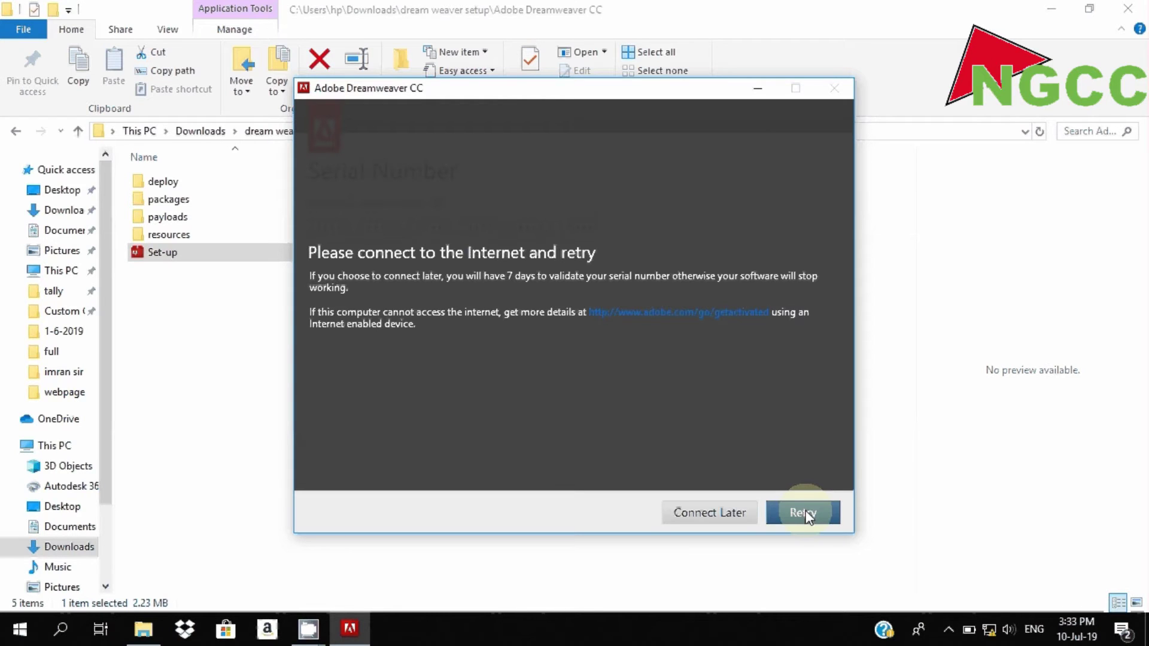
pyautogui.click(744, 514)
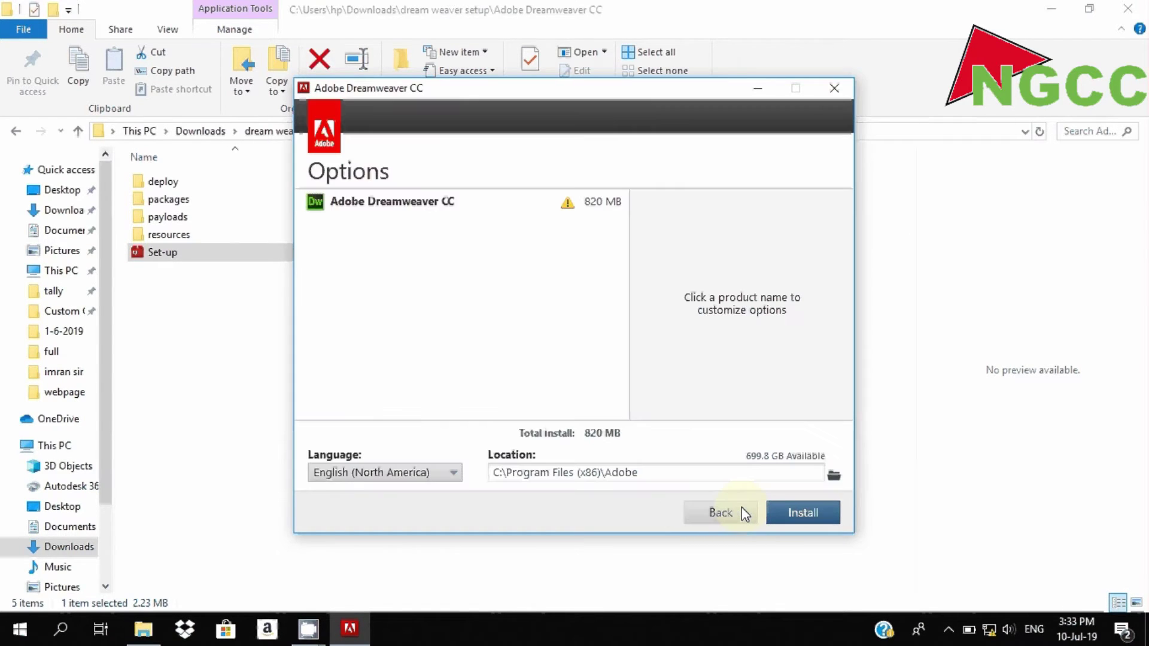
# - Start installing with default options into C:\Program Files (x86)\Adobe, allowing the UAC prompt
pyautogui.click(797, 517)
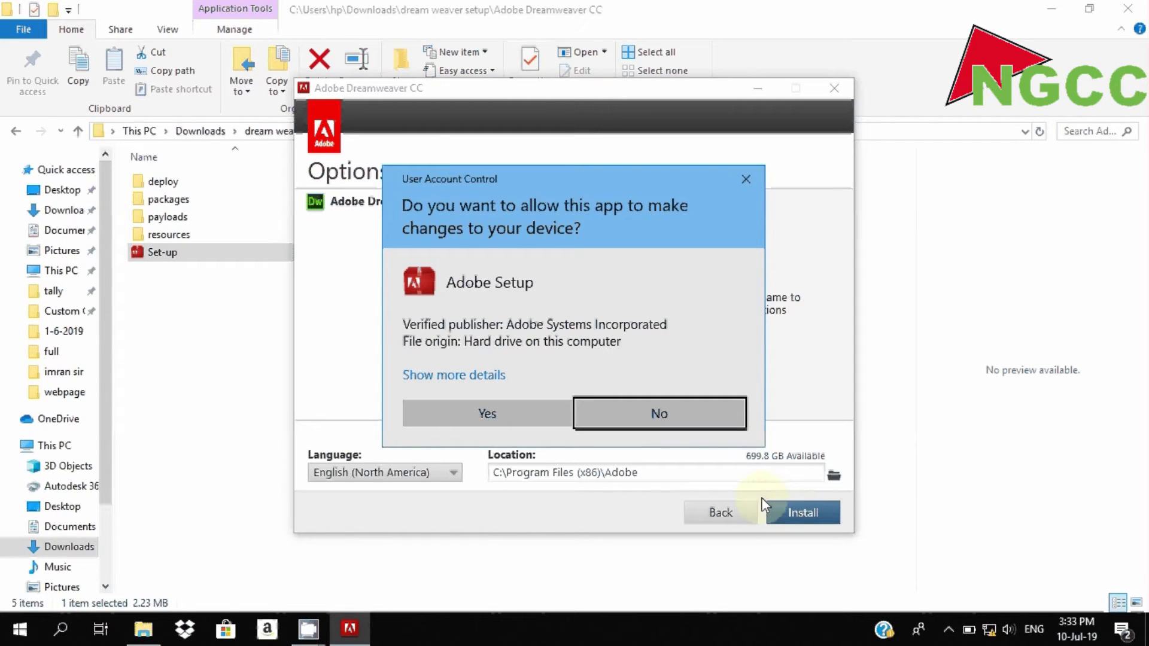
pyautogui.click(562, 415)
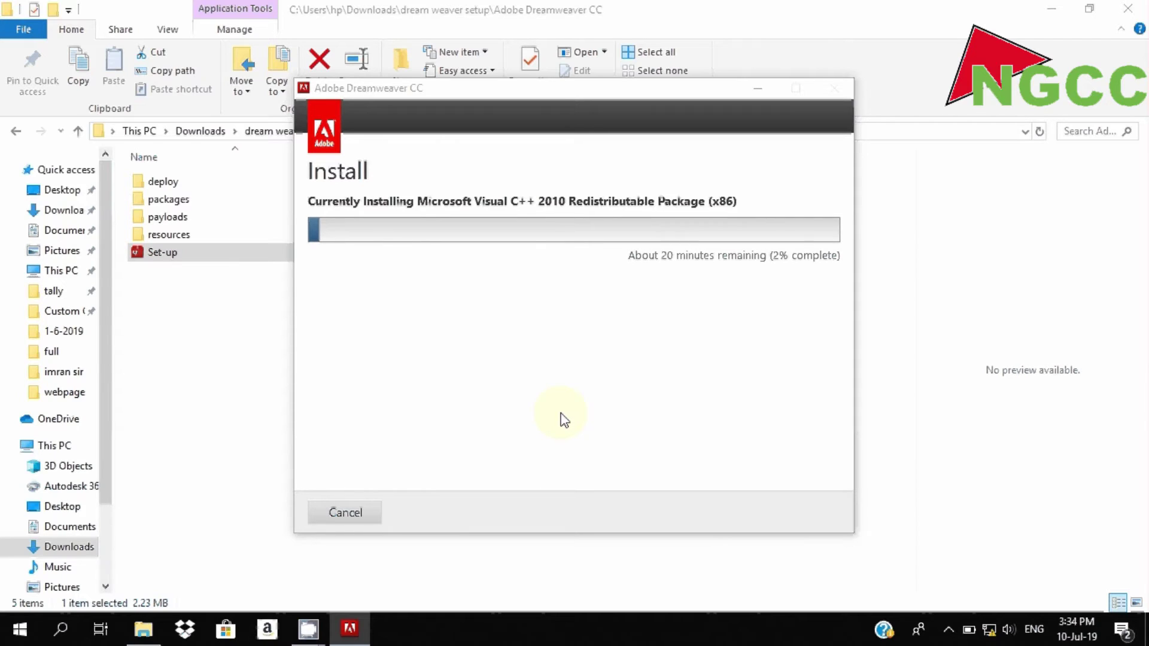
# - Let the Dreamweaver CC installation progress, reaching 81% with about 1 minute left
pyautogui.moveTo(322, 630)
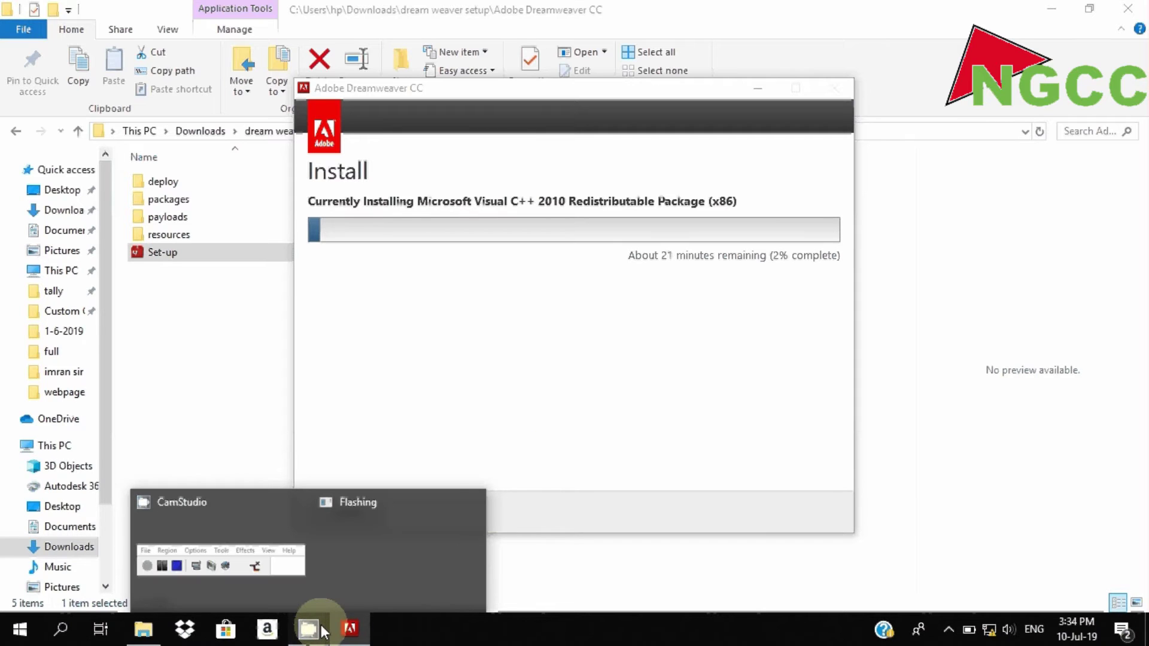
pyautogui.click(283, 569)
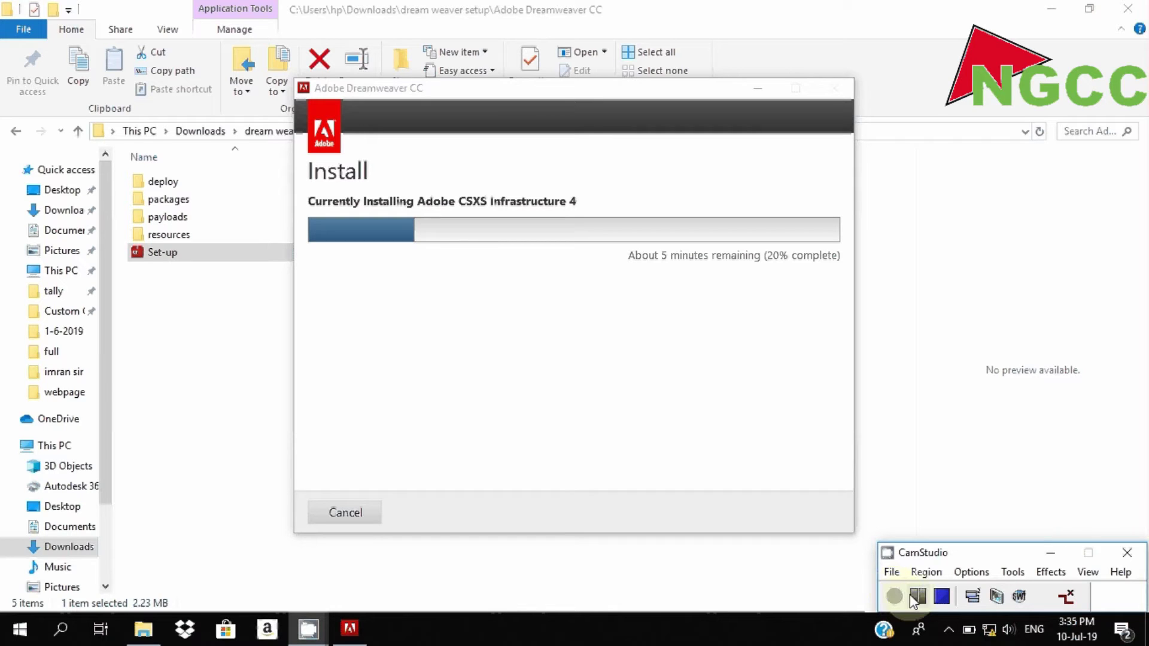
pyautogui.click(914, 597)
pyautogui.click(902, 597)
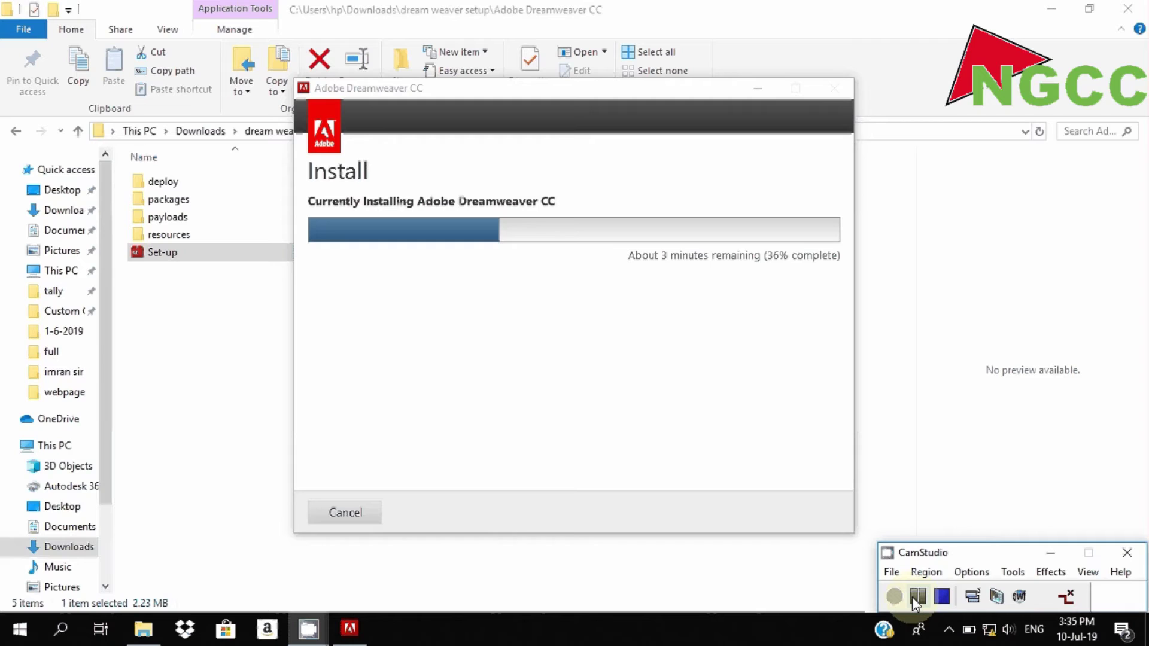
pyautogui.click(912, 597)
pyautogui.click(903, 597)
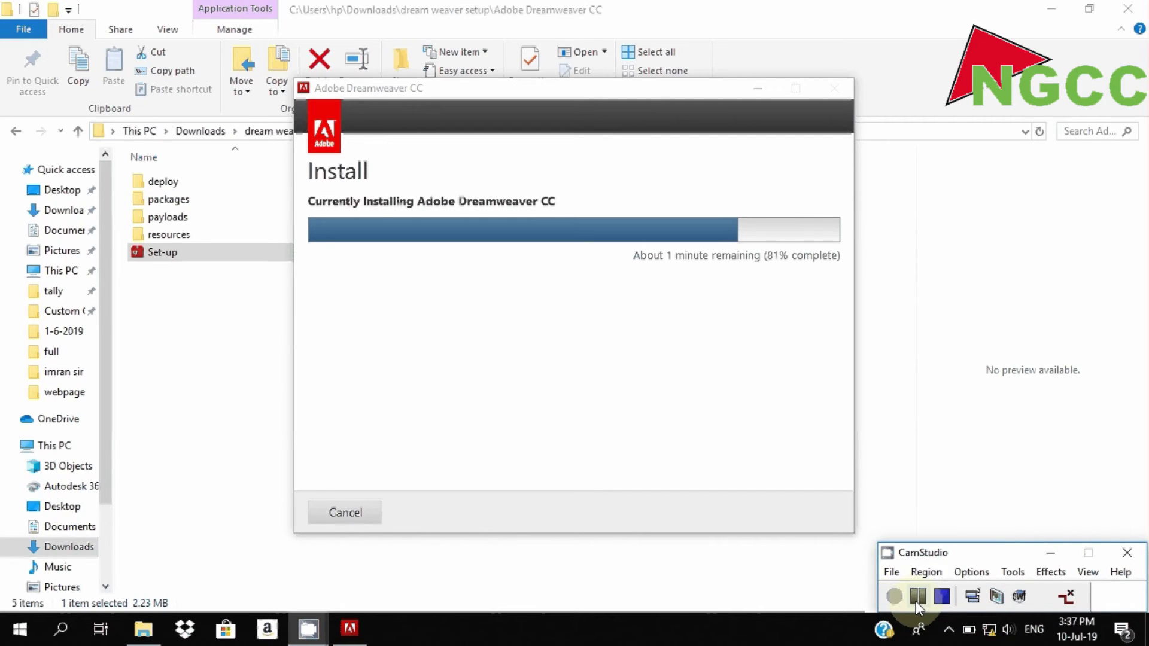
pyautogui.click(916, 601)
pyautogui.click(895, 598)
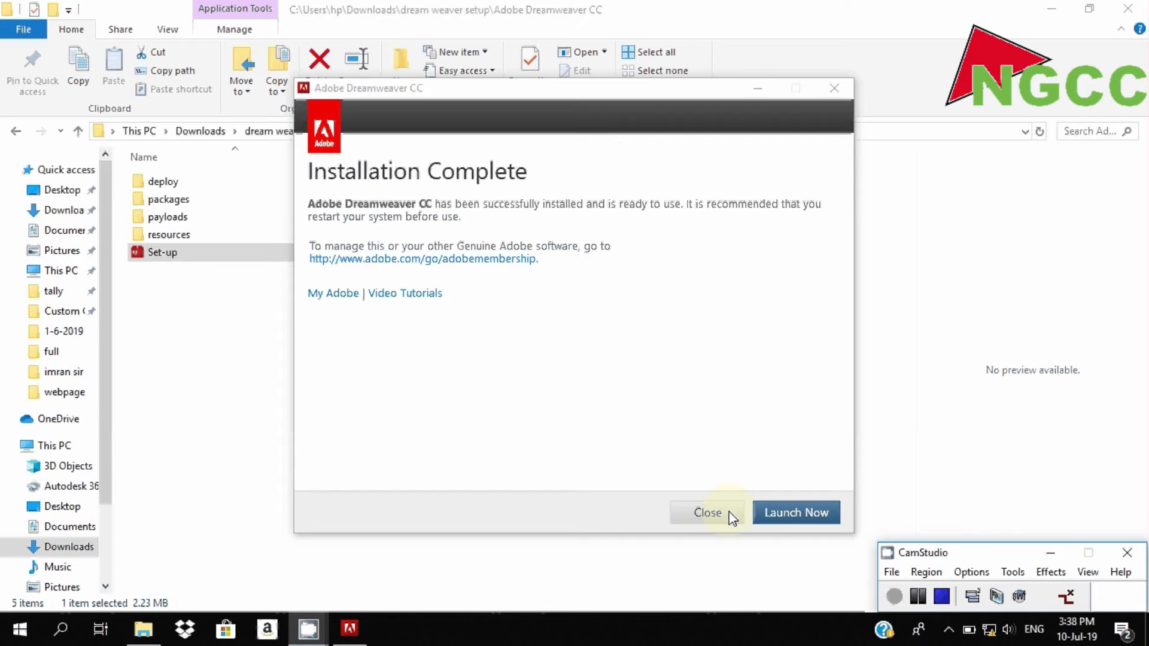
# - Launch Dreamweaver from the Installation Complete screen, reaching the Sign In Required notice
pyautogui.click(785, 521)
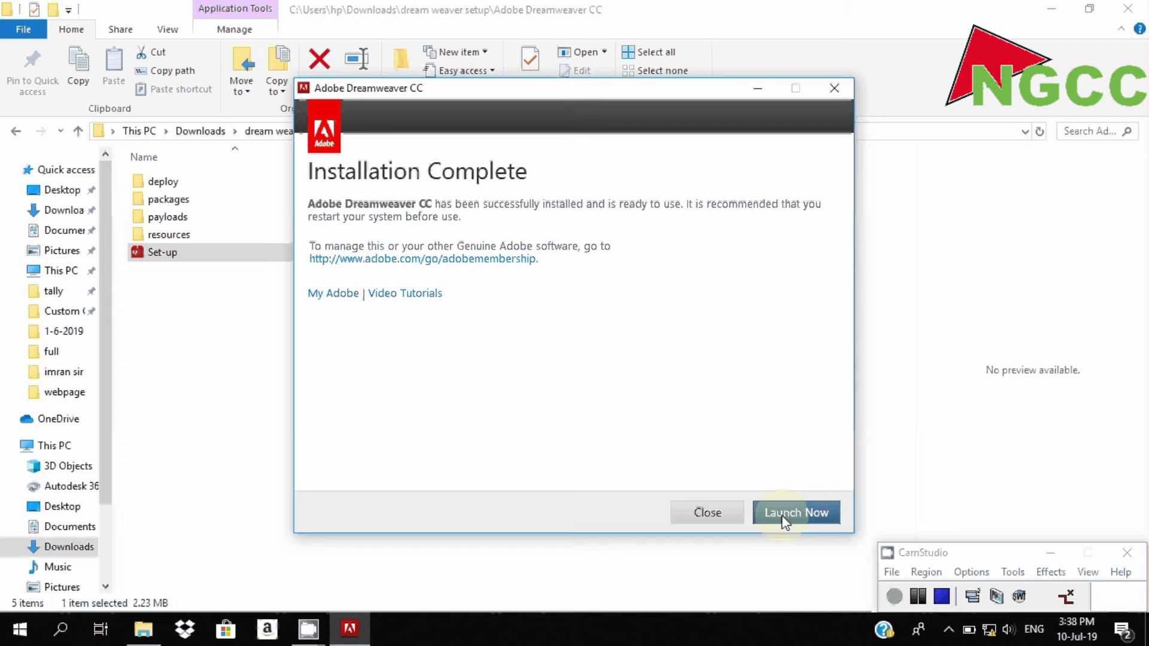
pyautogui.click(784, 522)
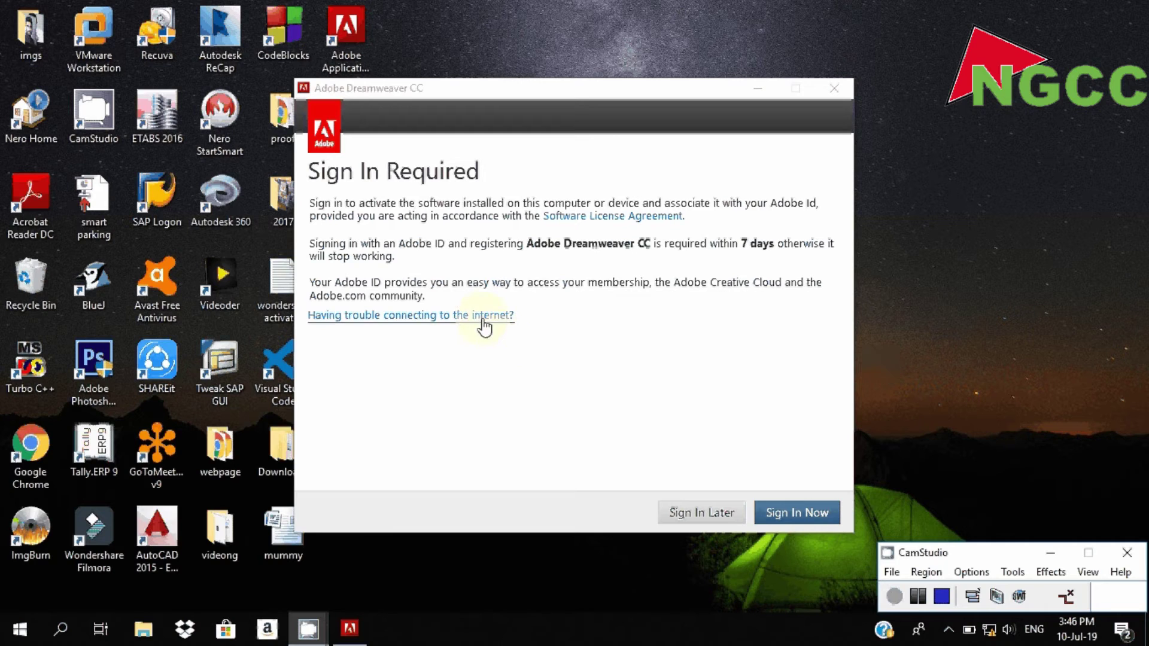
# - Generate an offline-activation request code and focus the Response Code field
pyautogui.click(484, 317)
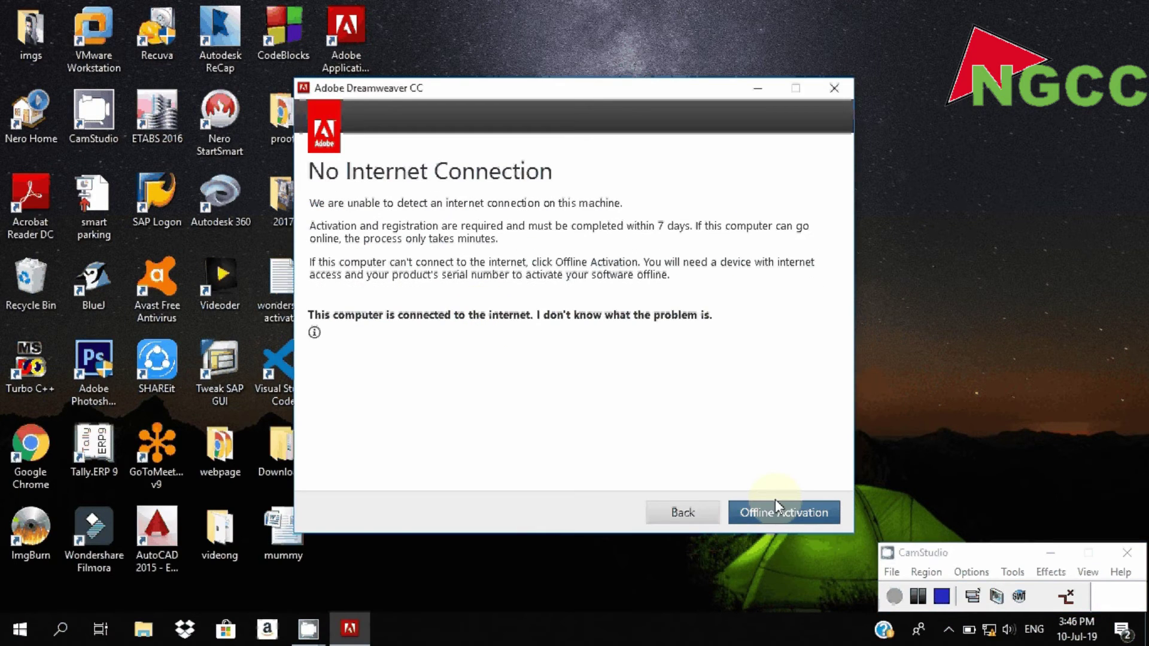
pyautogui.click(775, 502)
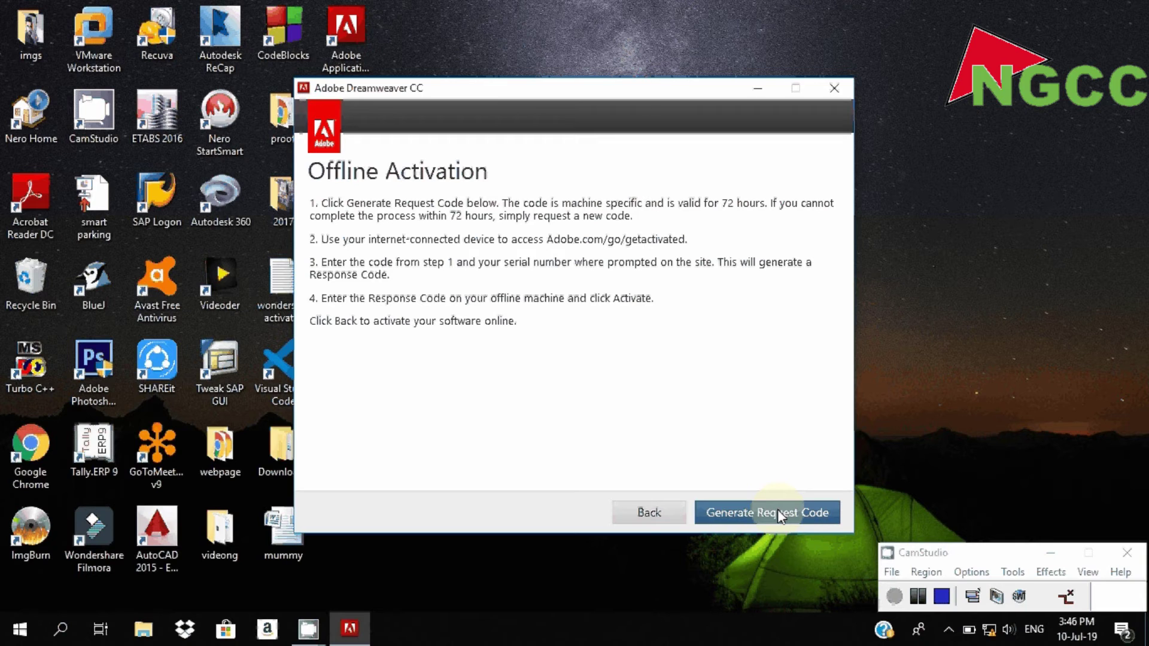
pyautogui.click(778, 512)
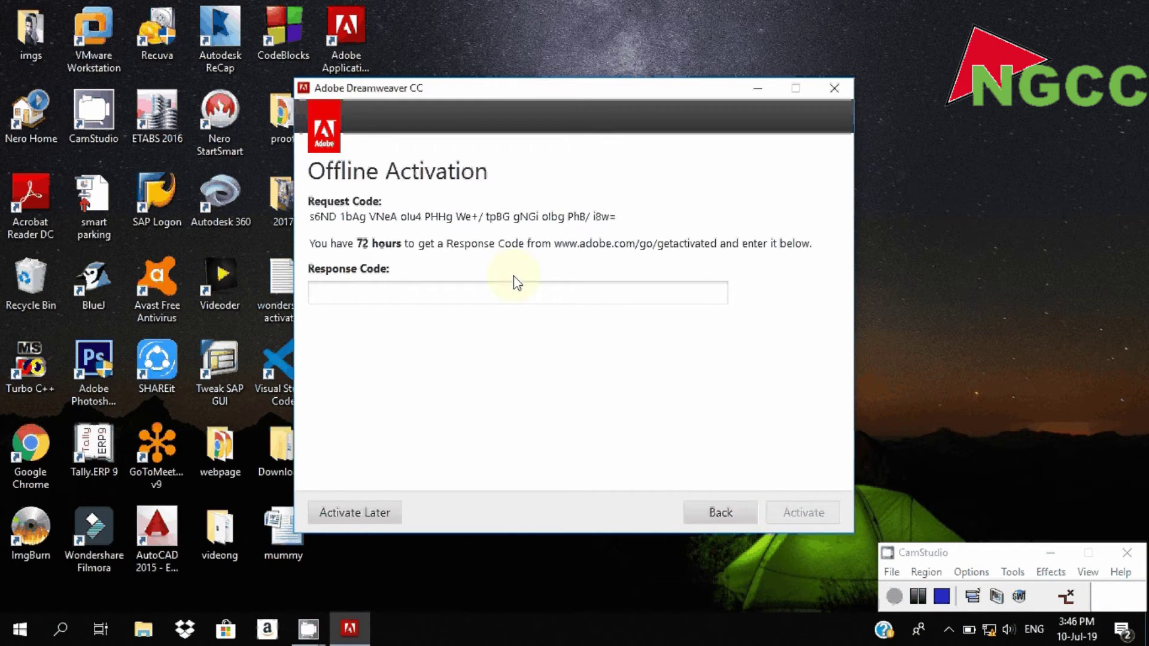
pyautogui.click(454, 303)
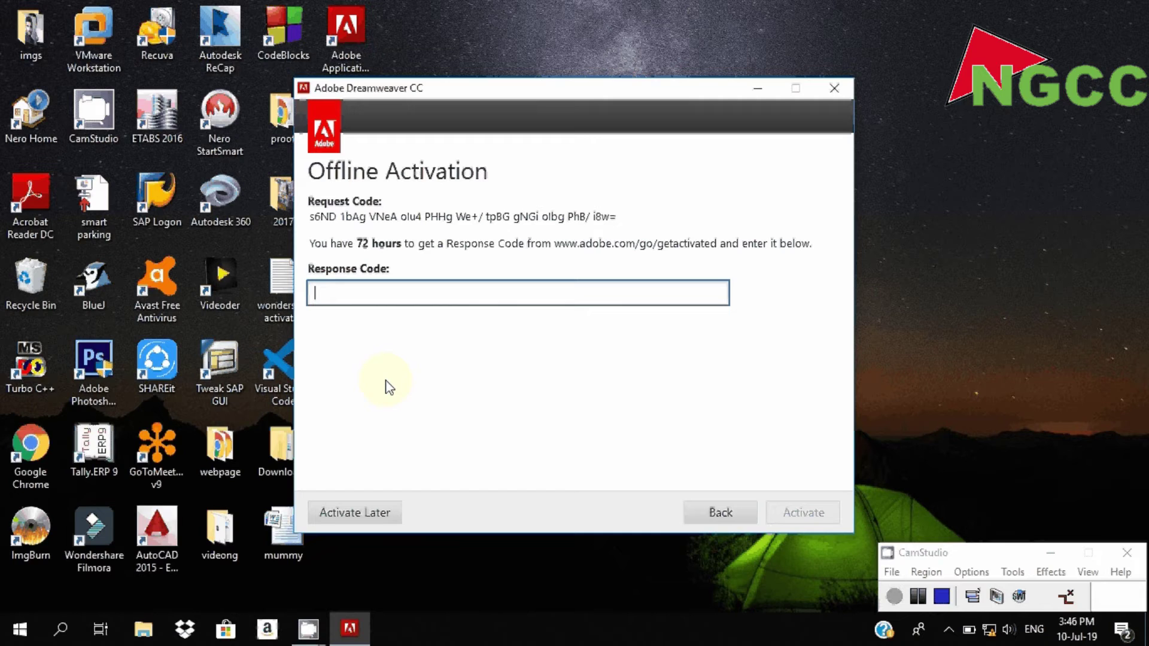
# - Run the xf-adobecc2015 keygen from Downloads > dream weaver setup
pyautogui.click(144, 630)
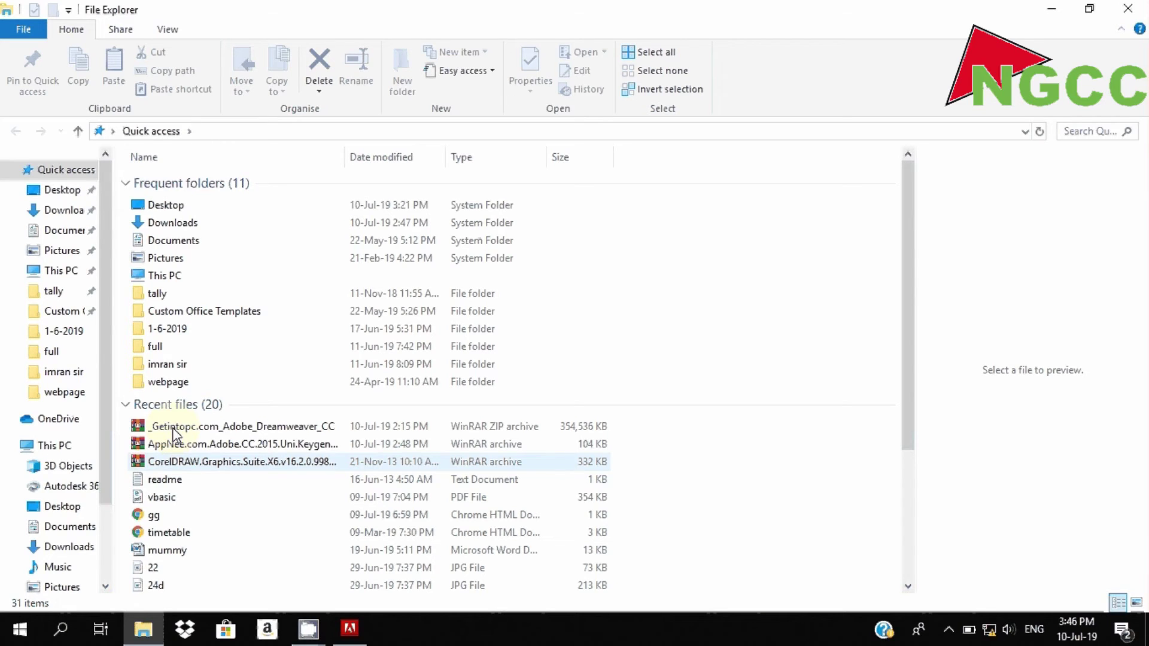
pyautogui.click(181, 224)
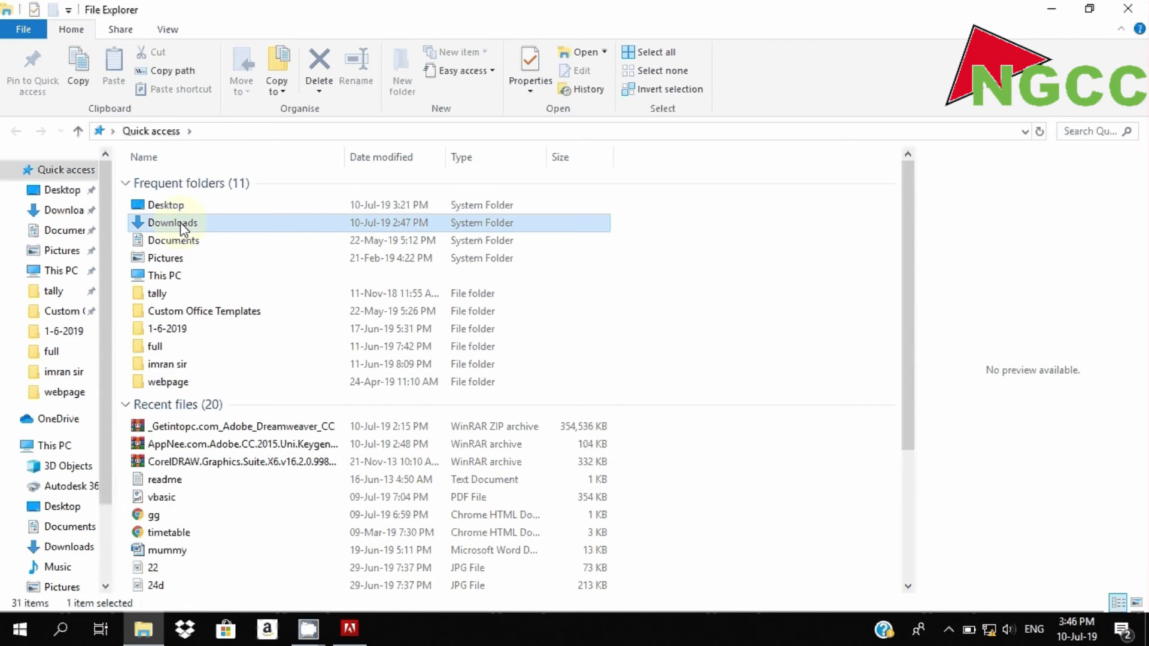
pyautogui.doubleClick(181, 222)
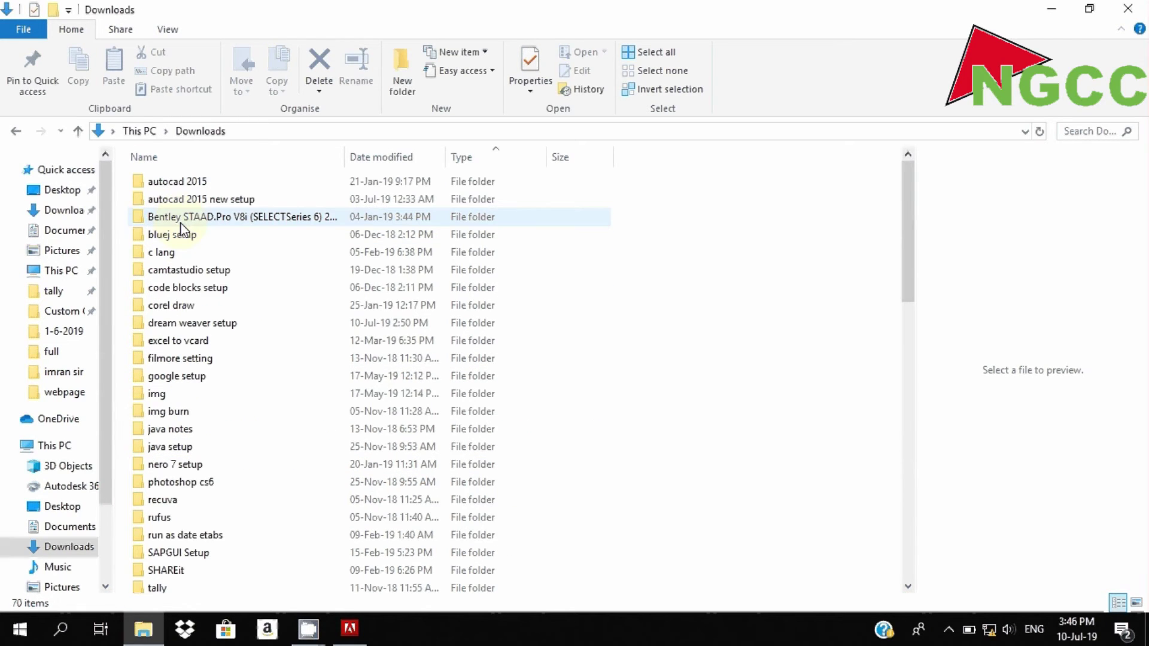
pyautogui.doubleClick(188, 323)
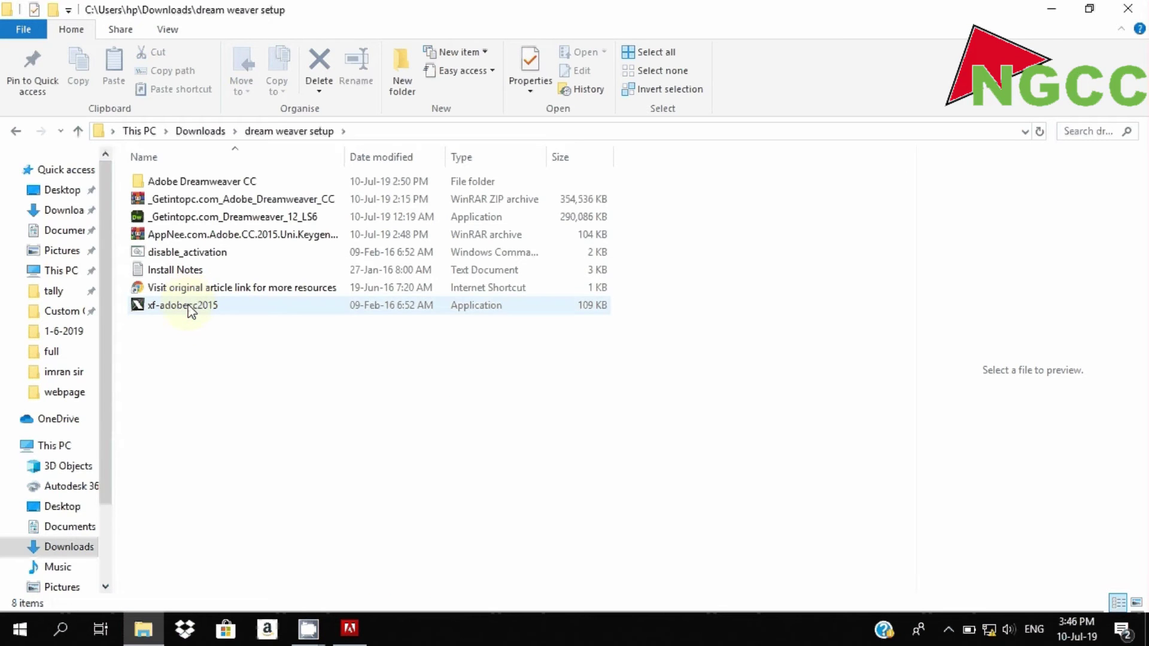
pyautogui.click(190, 310)
pyautogui.doubleClick(189, 307)
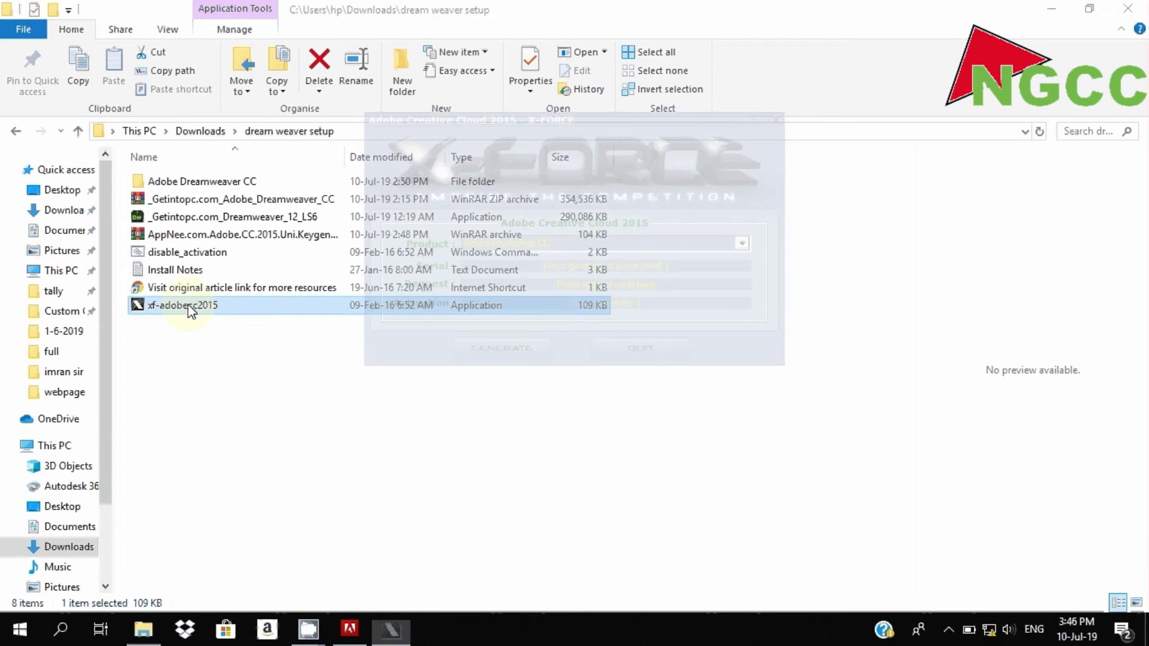
# - Generate a Dreamweaver CC activation code in X-FORCE from a serial and select it for copying
pyautogui.click(1051, 8)
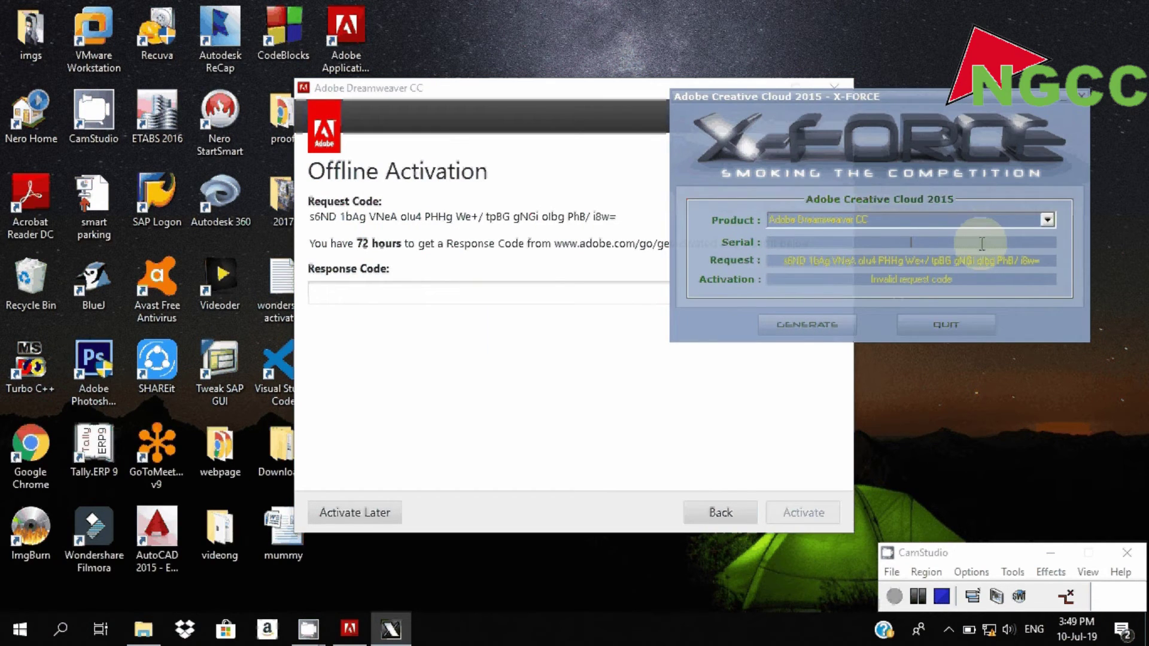
pyautogui.write('1111-1111-1111-1111-1111-1111')
pyautogui.click(845, 326)
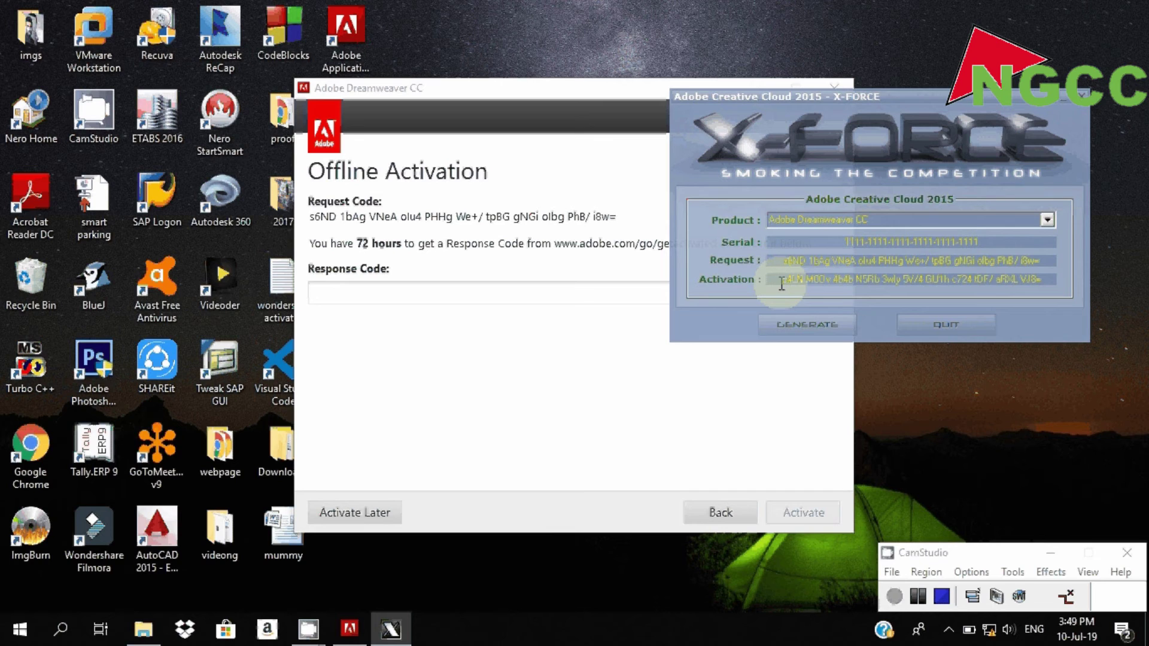
pyautogui.moveTo(781, 285); pyautogui.dragTo(1060, 290)
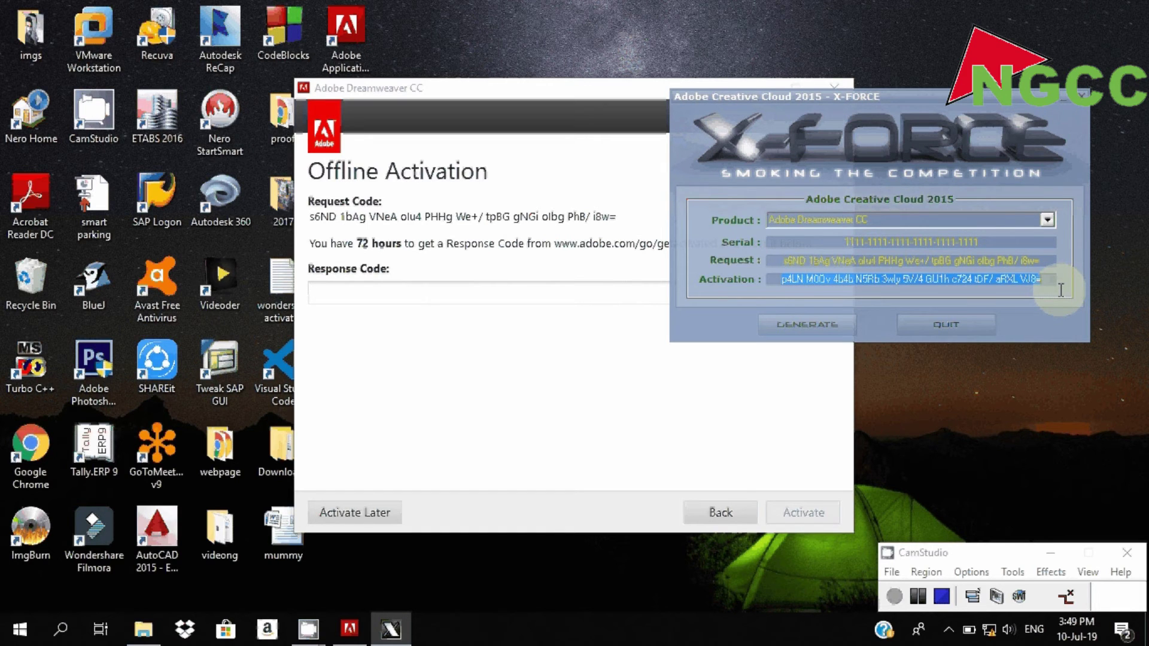
pyautogui.click(615, 289)
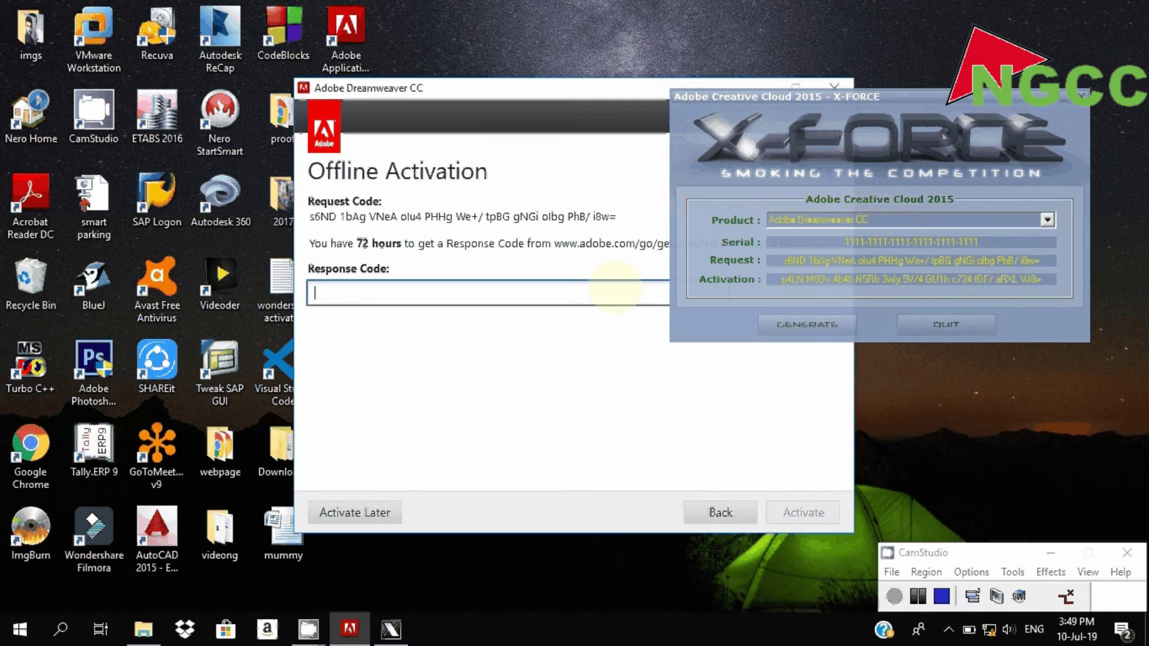
# - Paste the generated response code, activate Dreamweaver offline, and launch it to the Welcome screen
pyautogui.hotkey('ctrl', 'v')
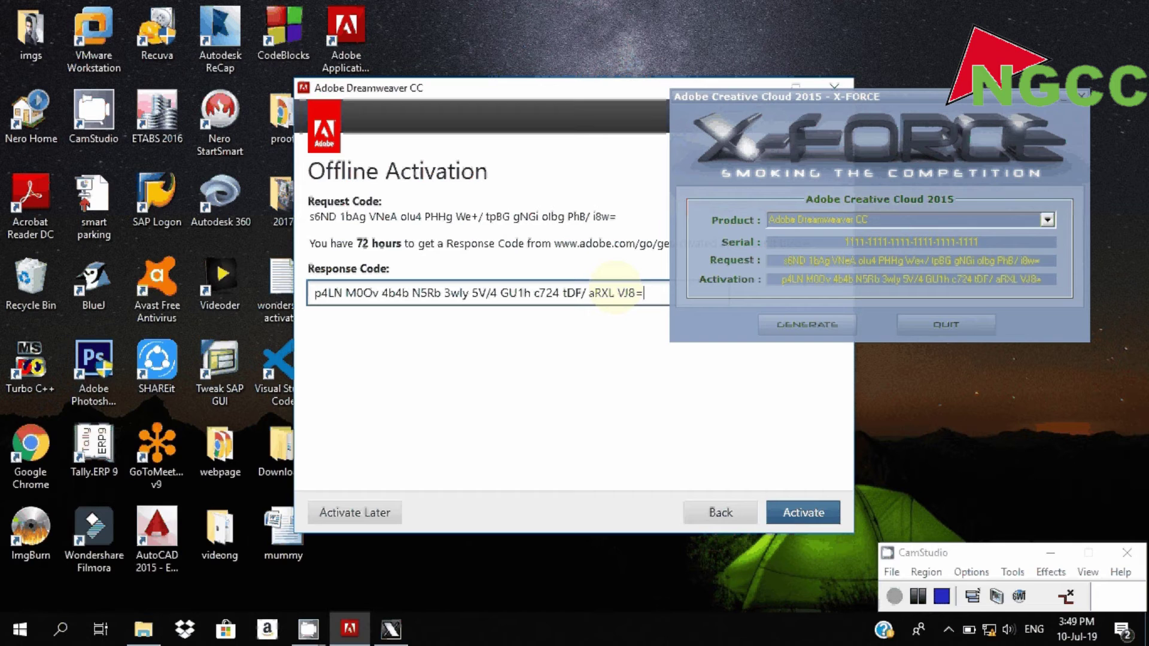
pyautogui.click(794, 515)
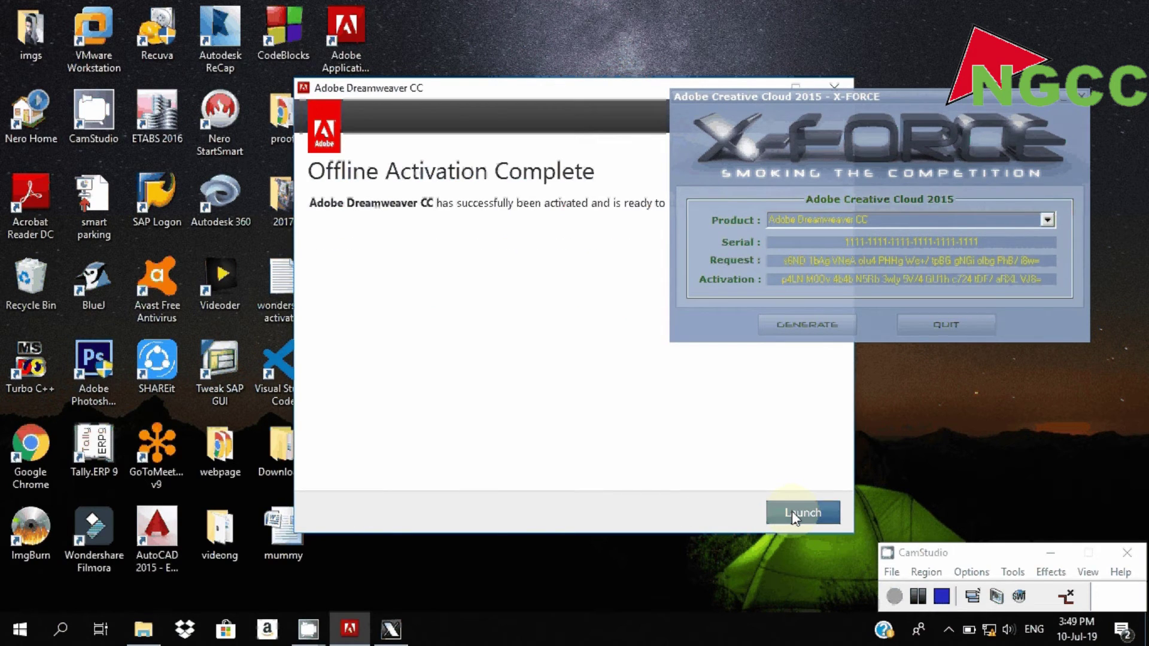
pyautogui.click(792, 513)
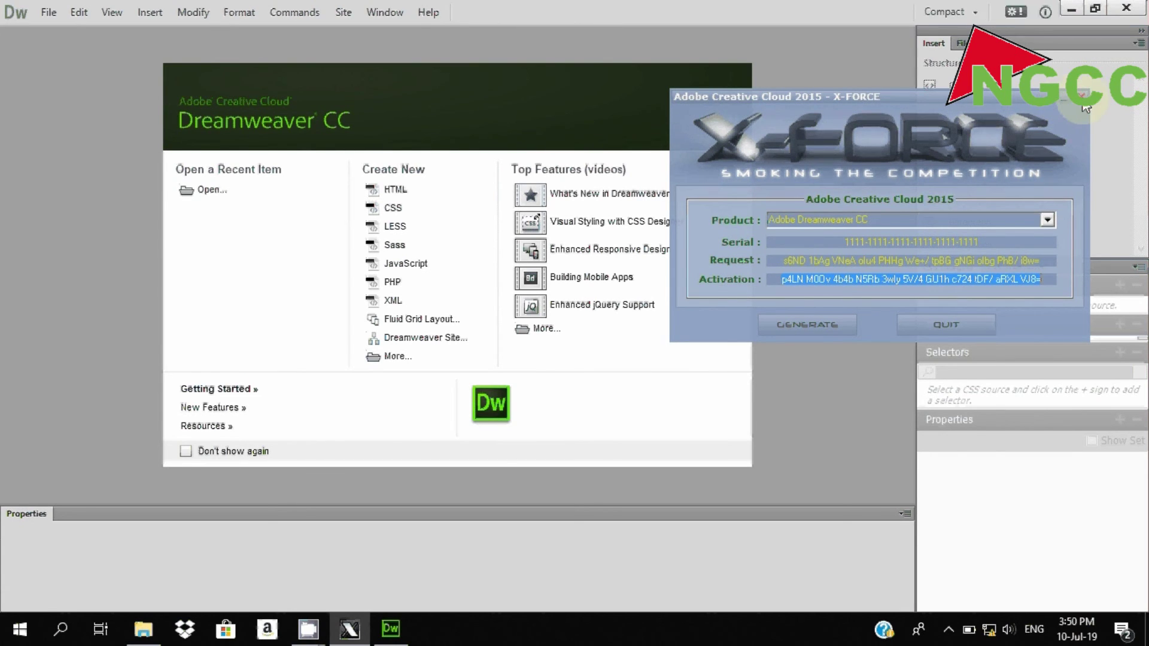
# - Quit the X-Force keygen and create a blank HTML document, Untitled-1
pyautogui.click(1084, 104)
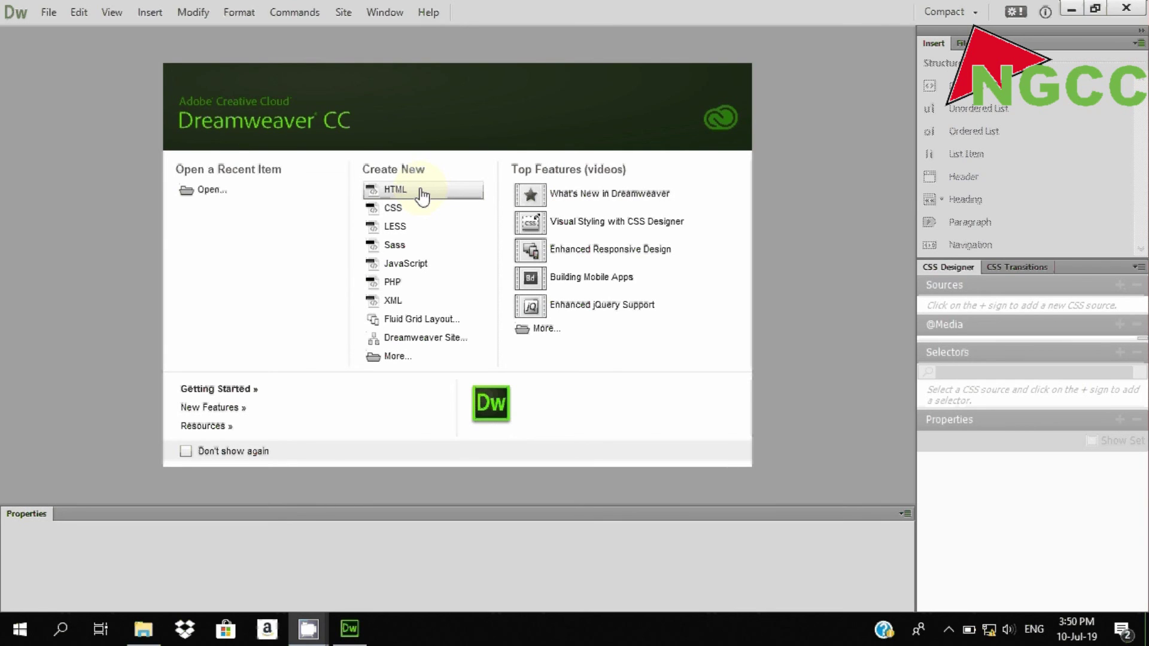
pyautogui.click(423, 195)
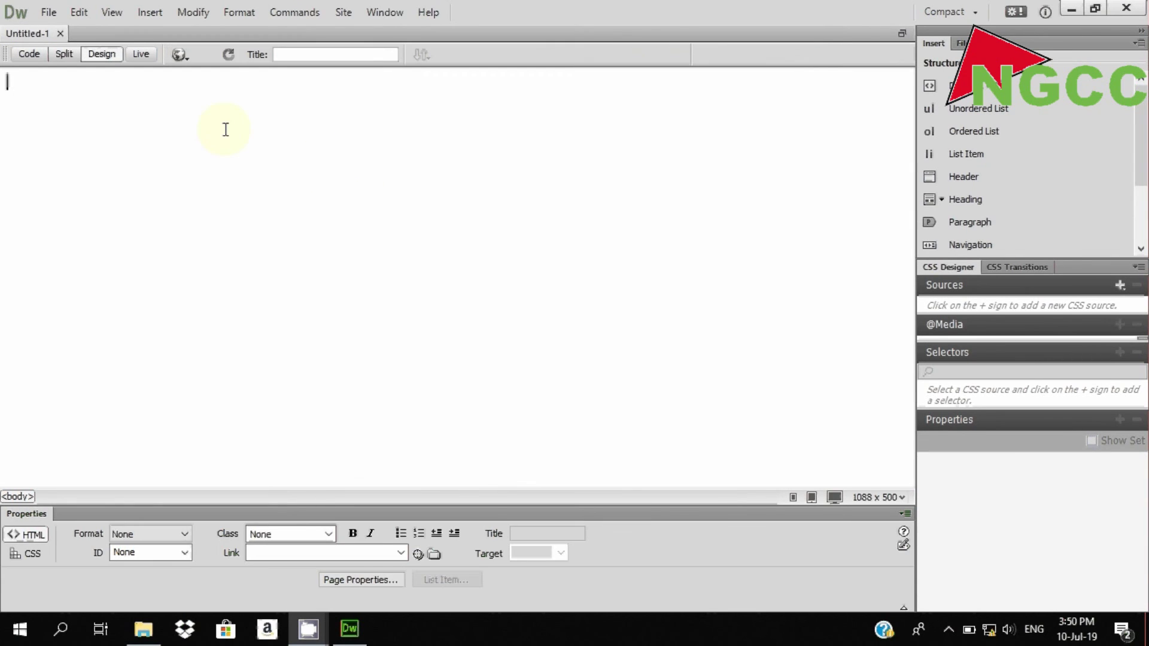
# - In Code view, add <p>welcome to ngcc</p> on a new line after the <body> tag
pyautogui.click(28, 54)
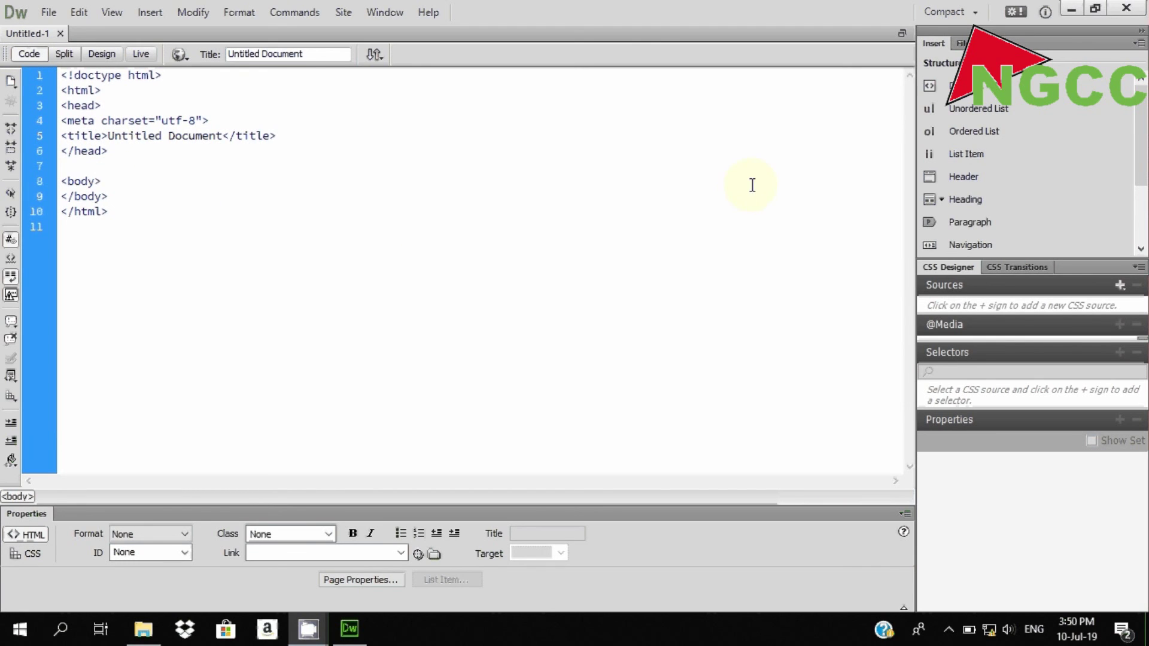
pyautogui.click(299, 250)
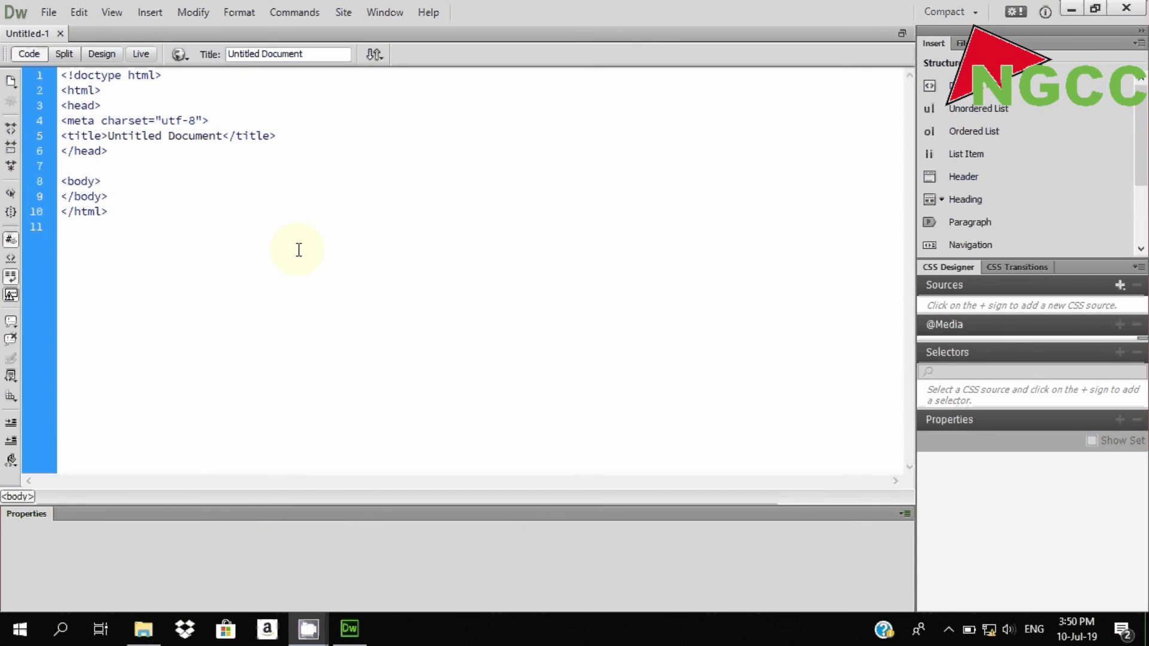
pyautogui.press('Return')
pyautogui.write('<')
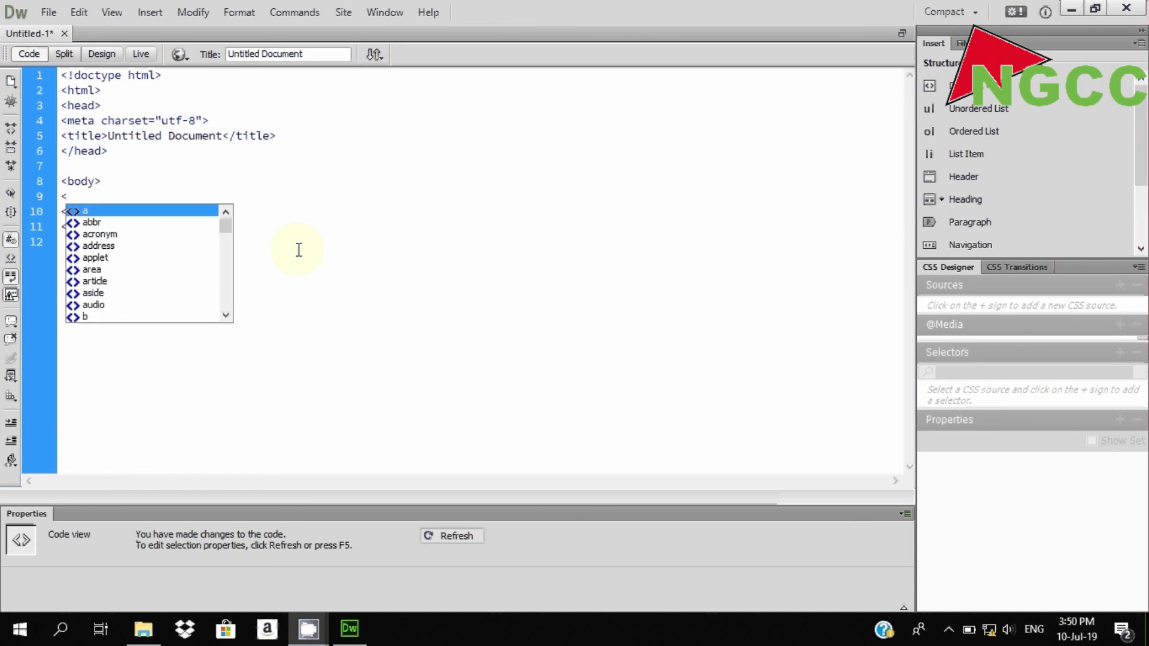
pyautogui.write('p>')
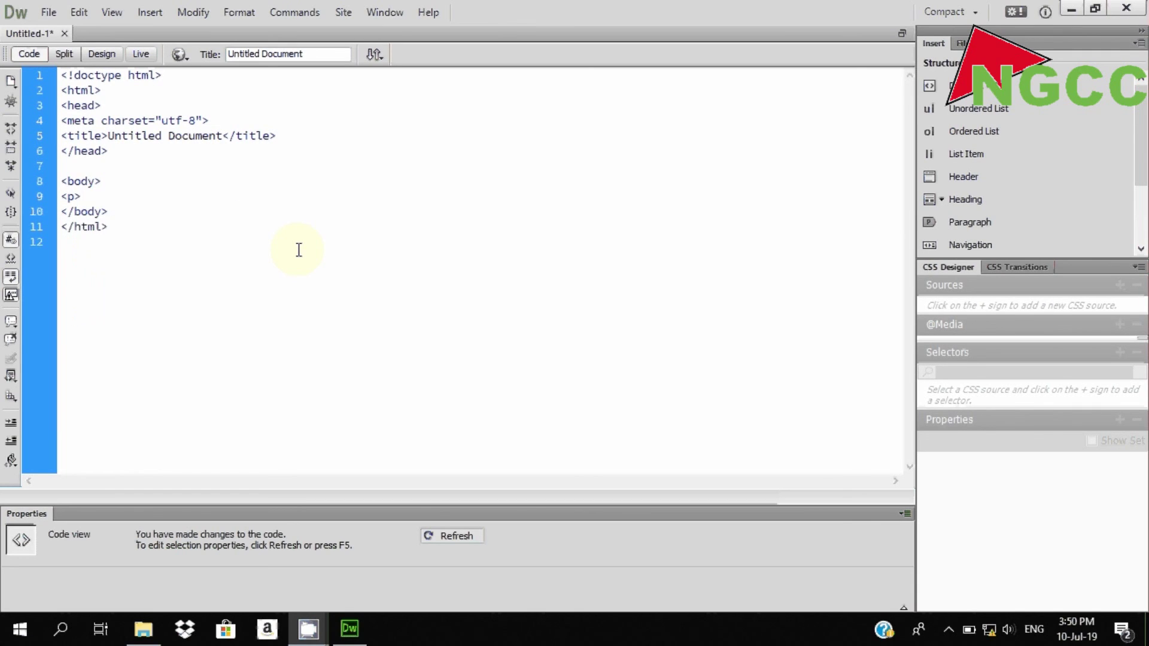
pyautogui.write('welc')
pyautogui.press('BackSpace')
pyautogui.write('ome to ngcc</p>p>')
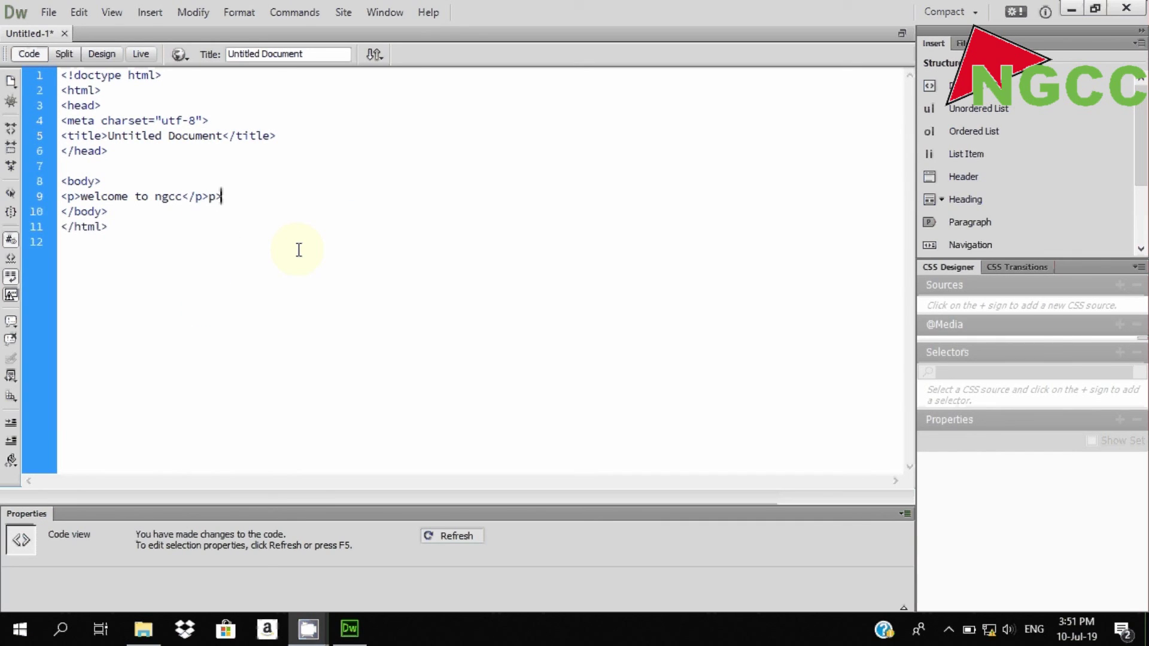
pyautogui.press('BackSpace')
# - Check the 'welcome to ngcc' paragraph in Design view, then minimize Dreamweaver
pyautogui.click(97, 58)
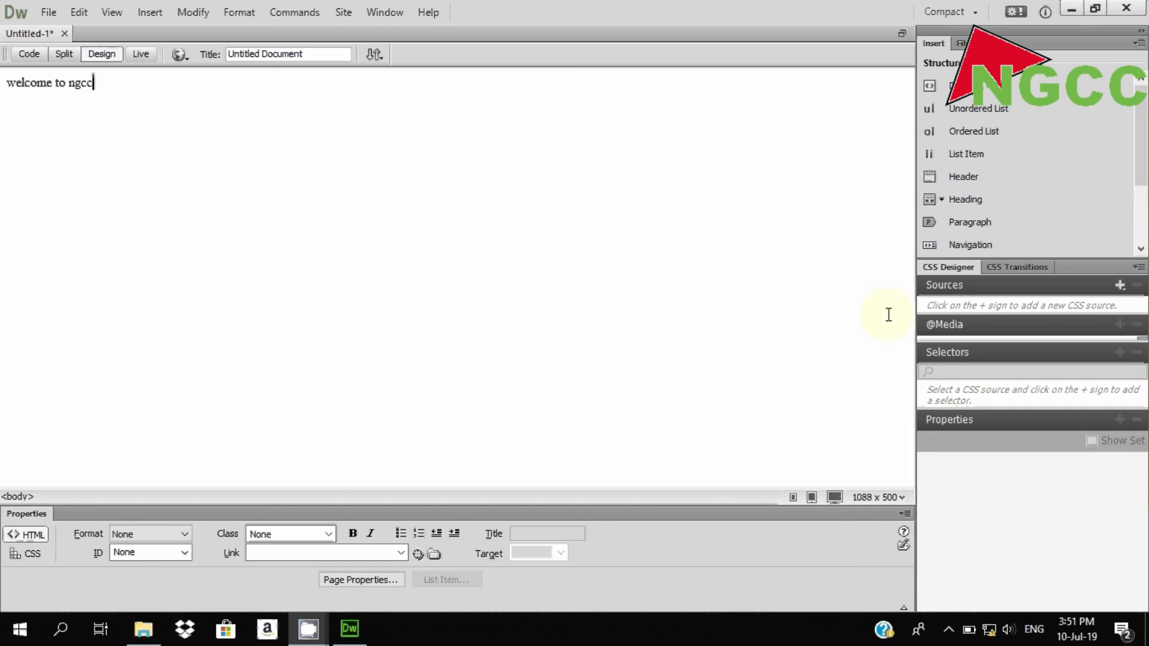
pyautogui.click(1072, 9)
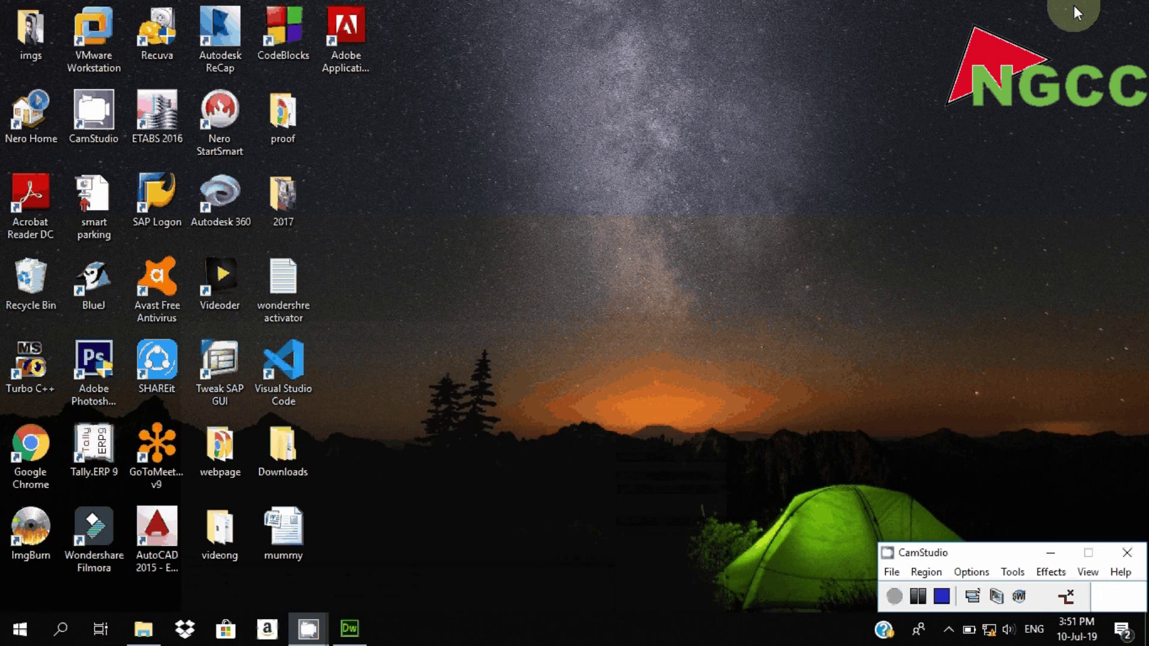